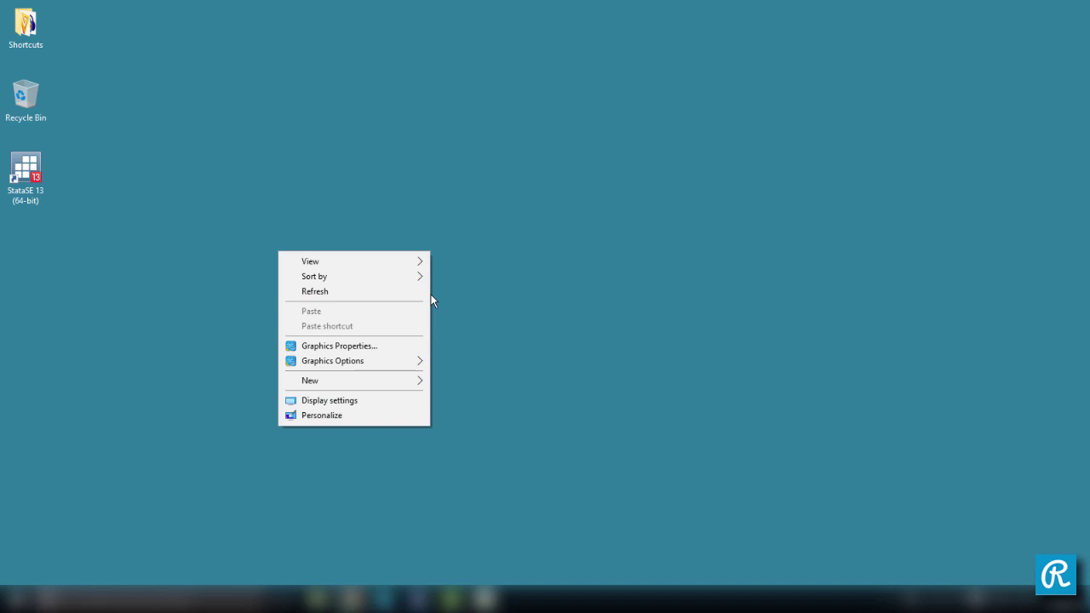
# Create a MyProject folder on the desktop, place it below the Stata icon, and open it.
pyautogui.moveTo(417, 379)
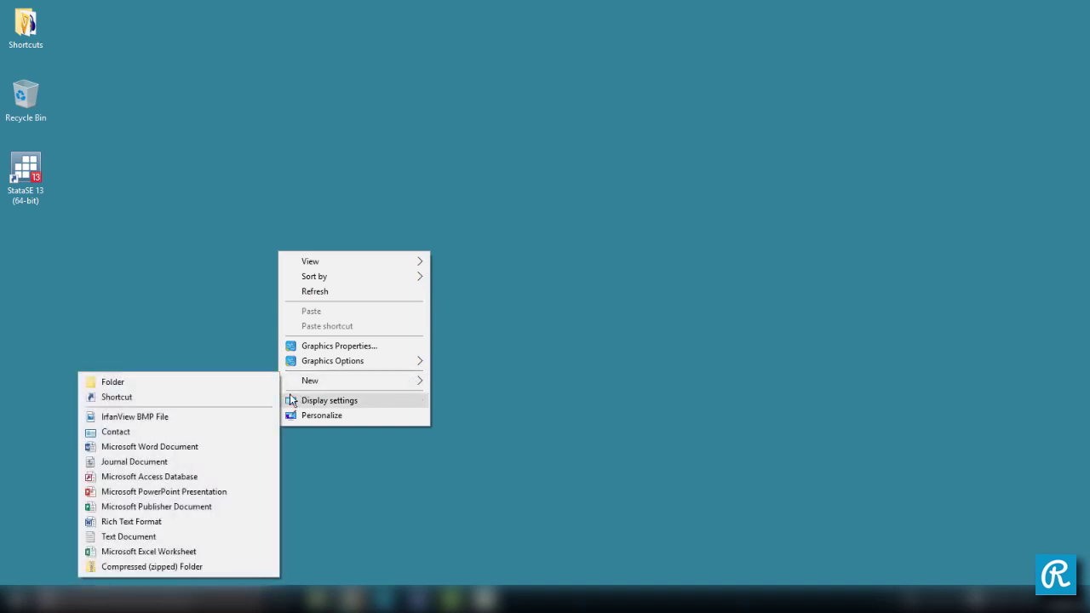
pyautogui.click(262, 385)
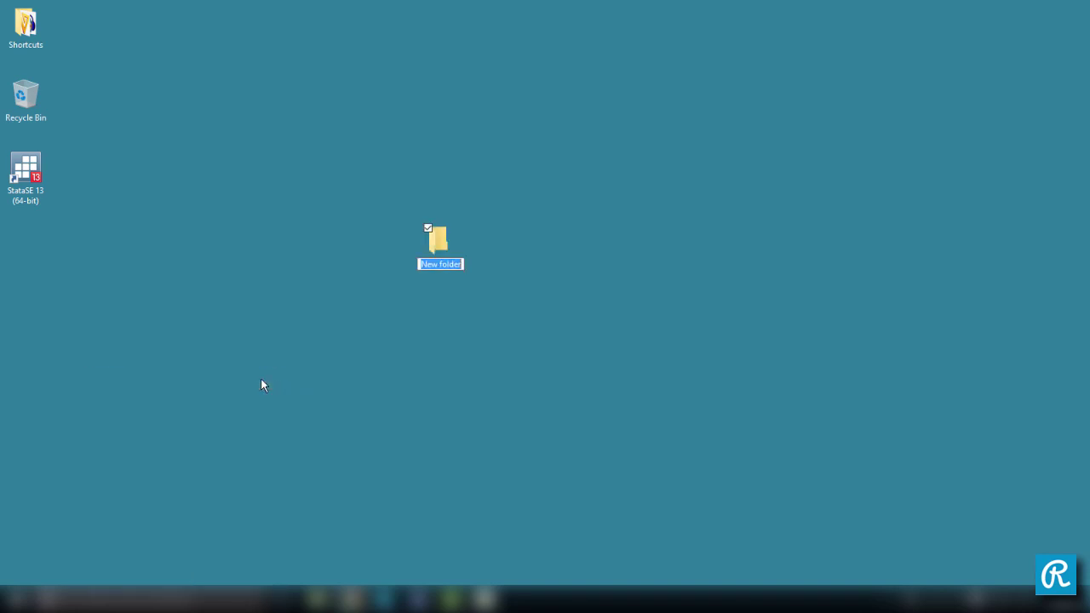
pyautogui.write('MyProject')
pyautogui.press('Return')
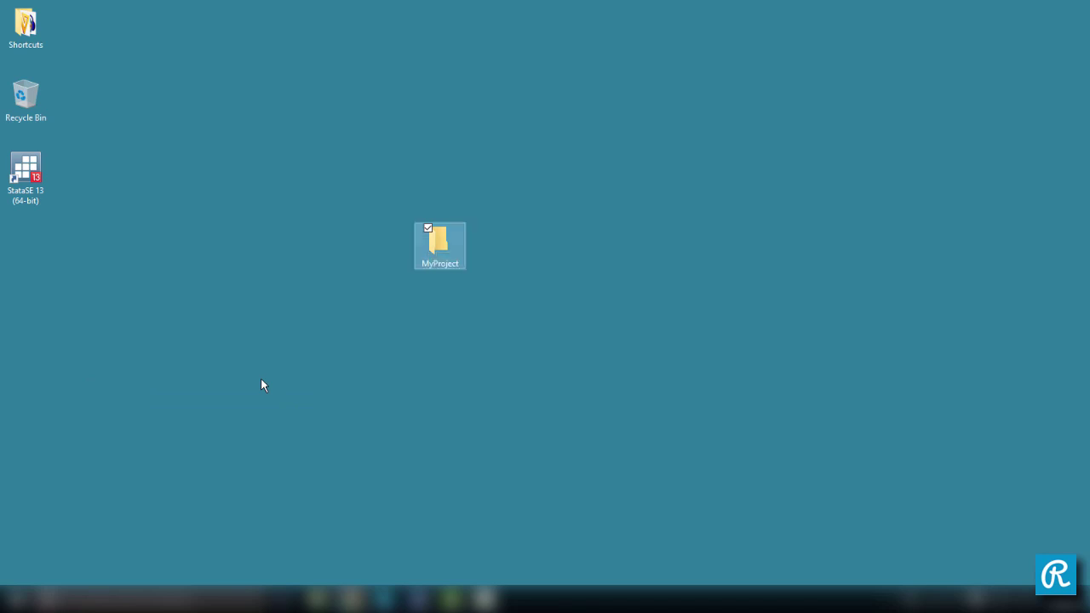
pyautogui.moveTo(421, 250); pyautogui.dragTo(45, 249)
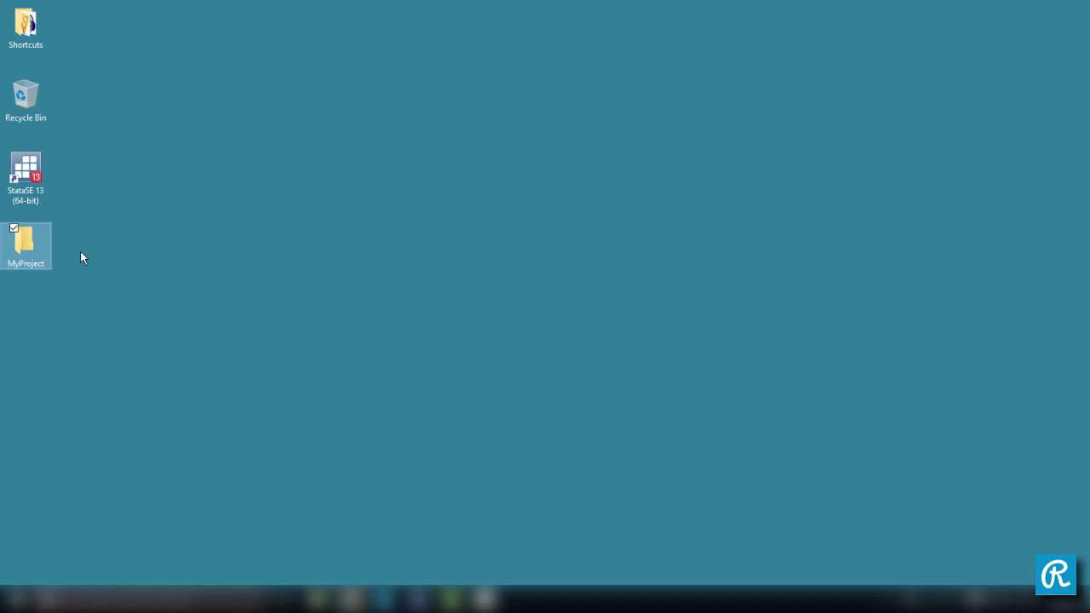
pyautogui.doubleClick(17, 244)
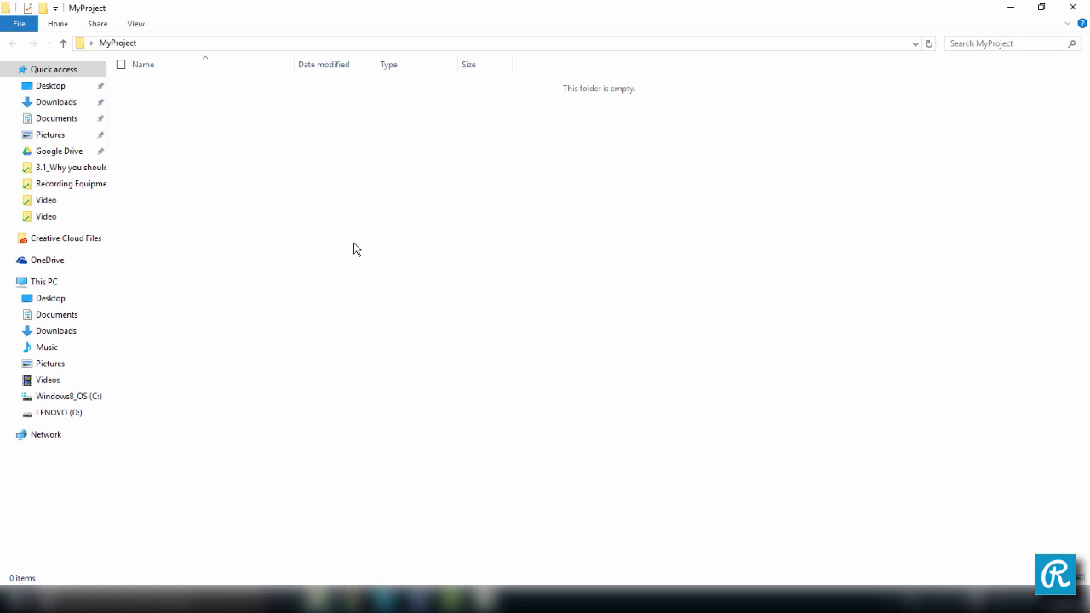
# Close the folder window and run pwd to show the Documents working directory.
pyautogui.click(1066, 9)
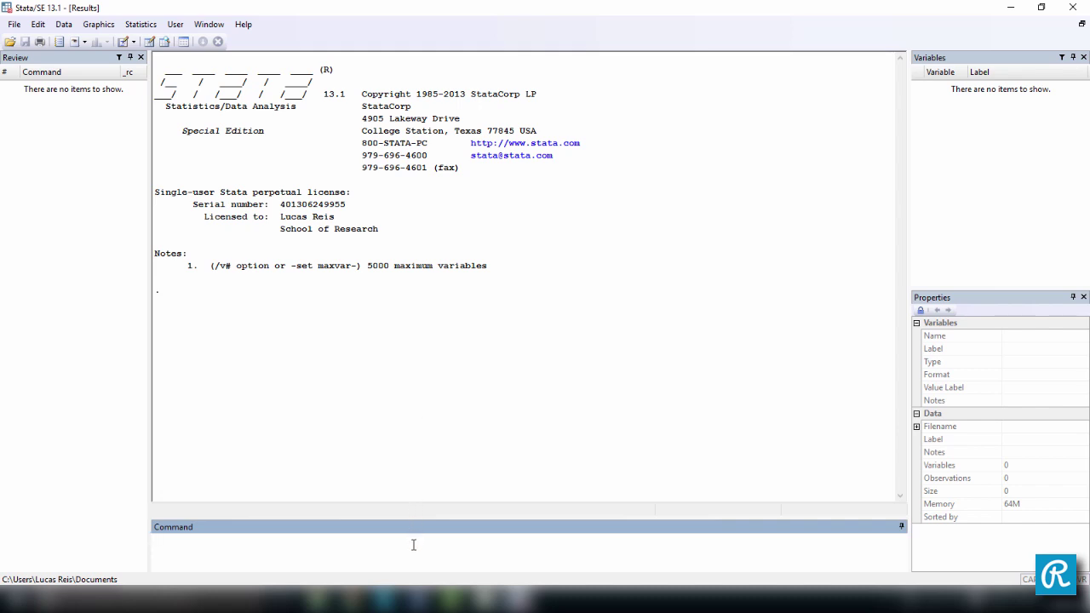
pyautogui.write('pwd')
pyautogui.press('Return')
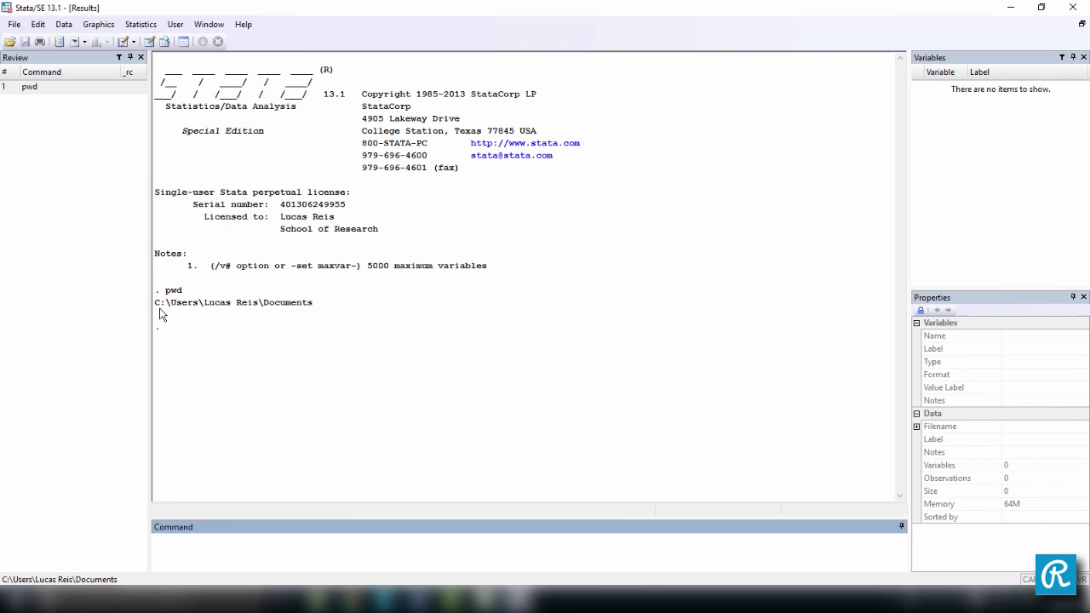
pyautogui.moveTo(156, 305); pyautogui.dragTo(314, 309)
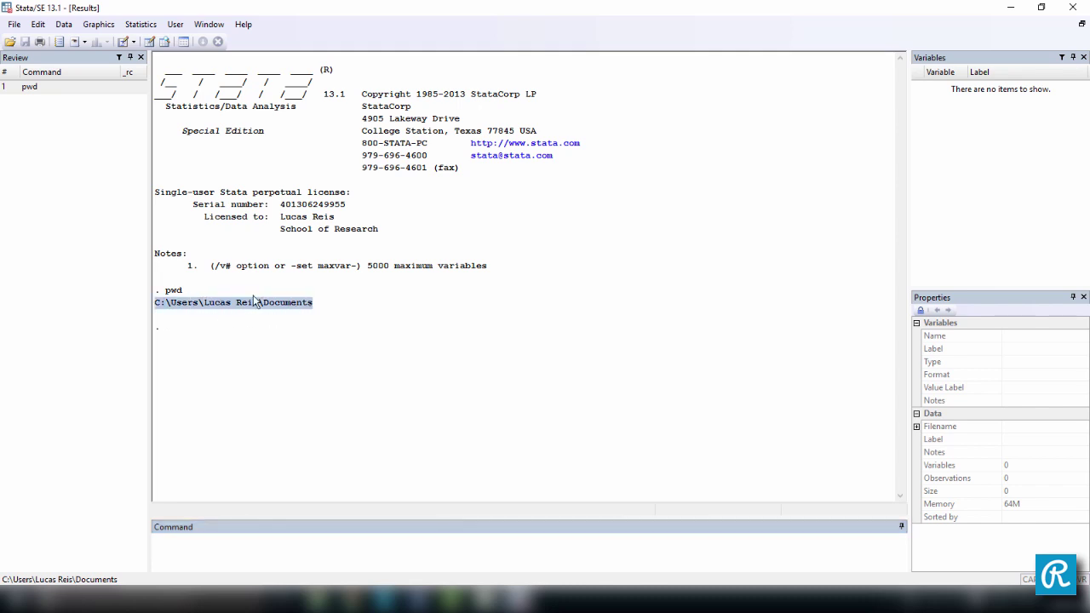
pyautogui.click(204, 294)
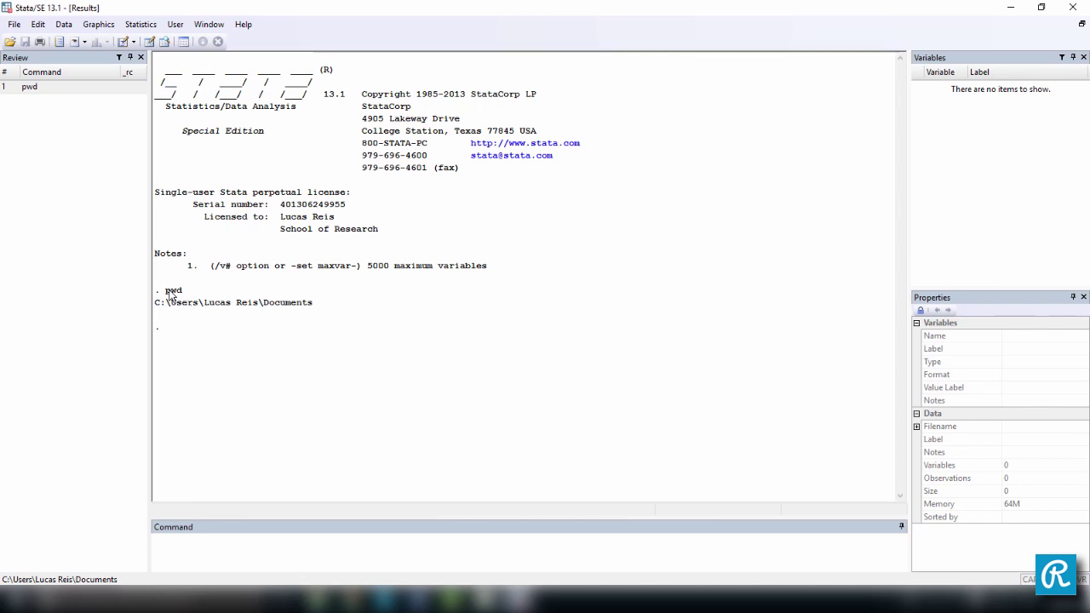
pyautogui.doubleClick(171, 291)
pyautogui.click(194, 319)
# Start a cd "" command with the caret inside the empty quotes.
pyautogui.click(329, 545)
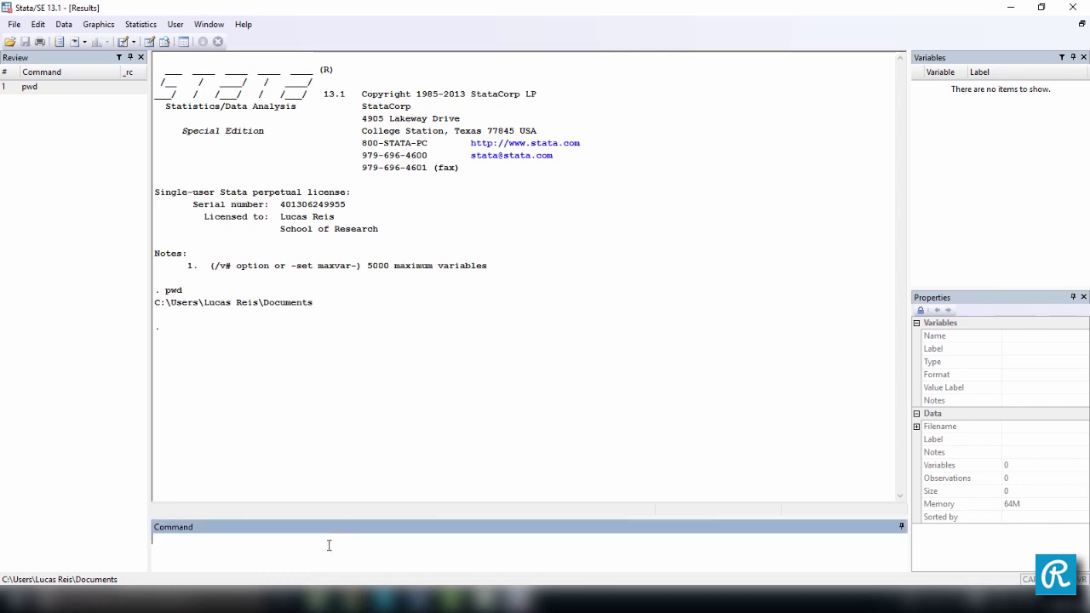
pyautogui.write('cd')
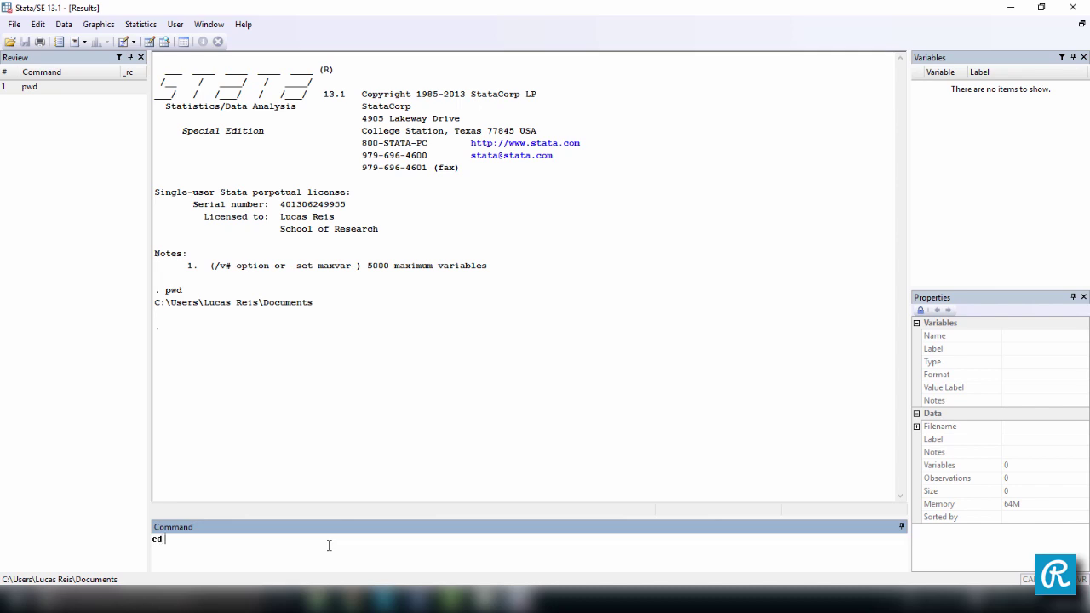
pyautogui.write(' ""')
pyautogui.press('Left')
# Copy the MyProject folder's full path from the Explorer address bar and return to Stata.
pyautogui.click(318, 600)
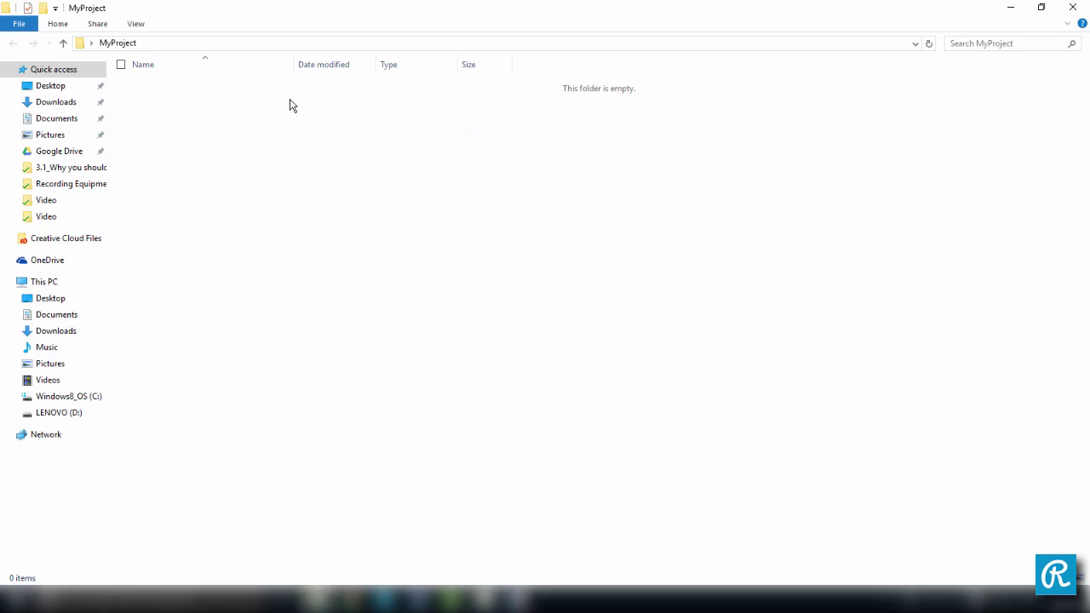
pyautogui.click(252, 47)
pyautogui.hotkey('ctrl', 'c')
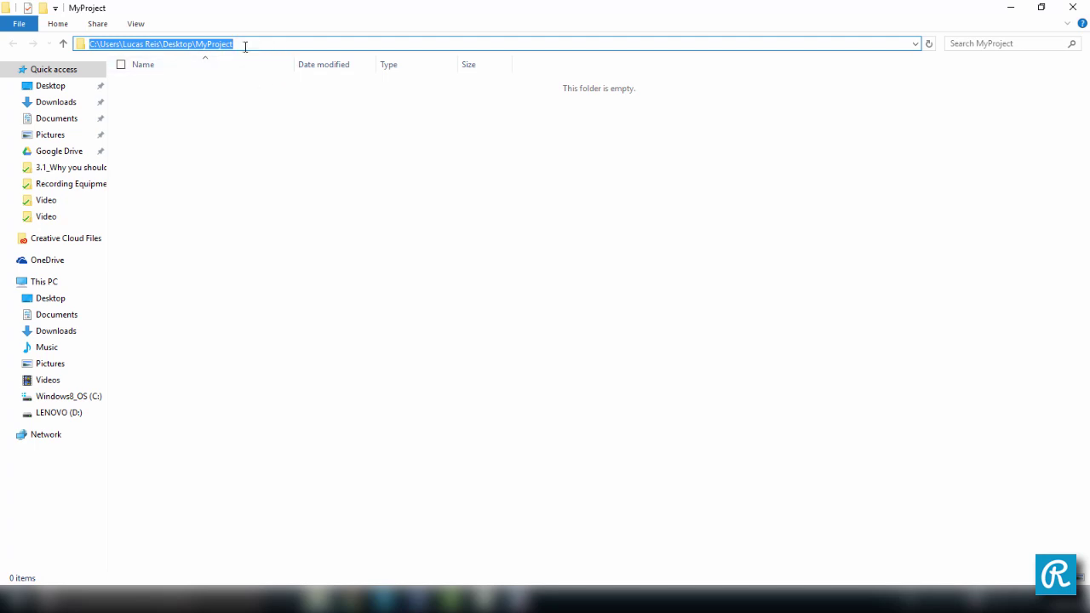
pyautogui.rightClick(211, 44)
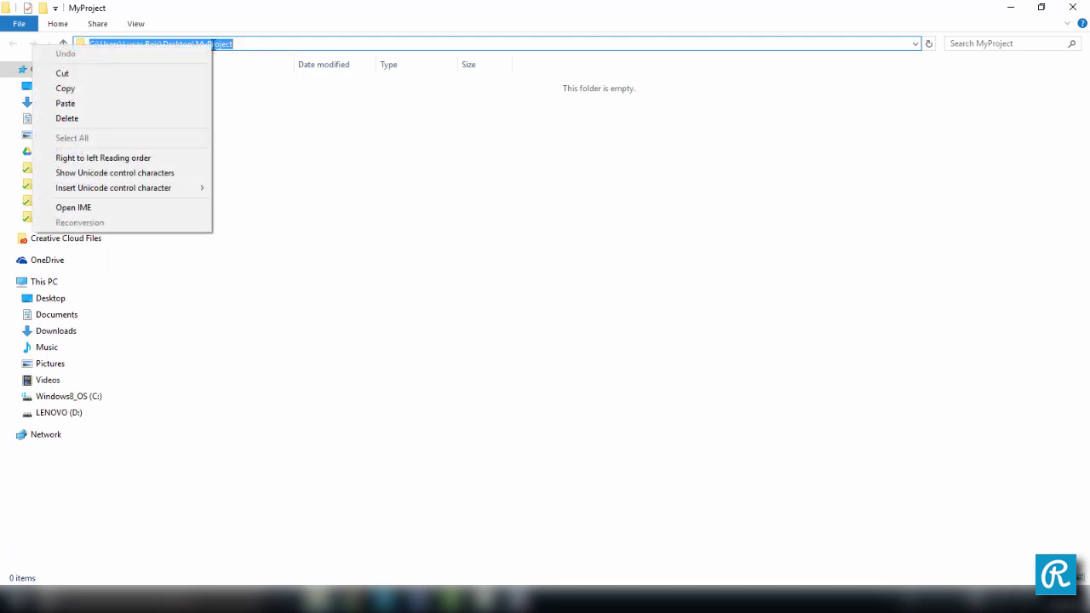
pyautogui.click(115, 88)
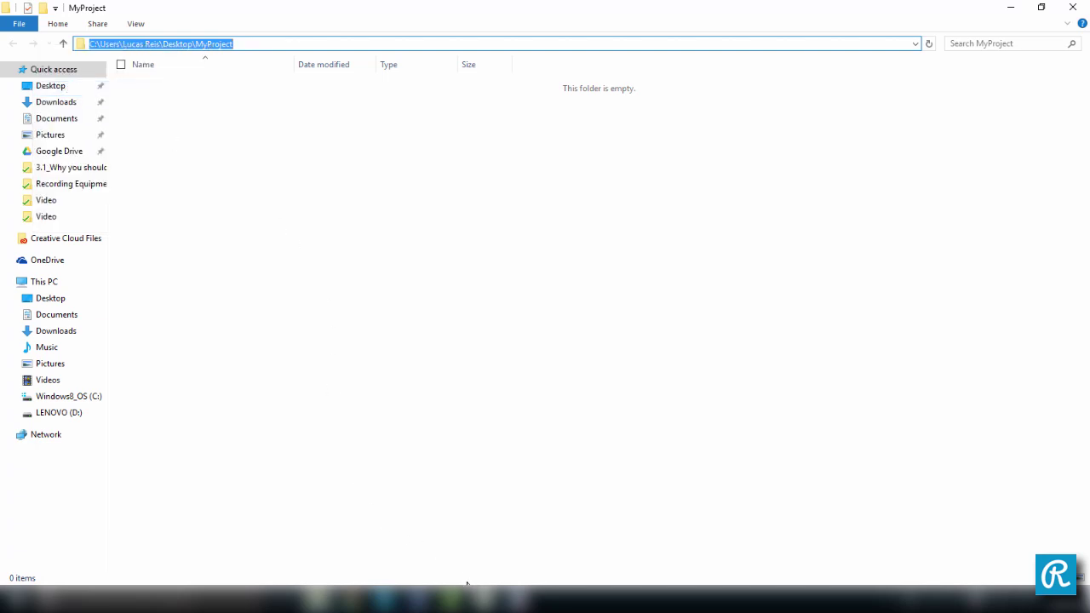
pyautogui.hotkey('alt', 'Tab')
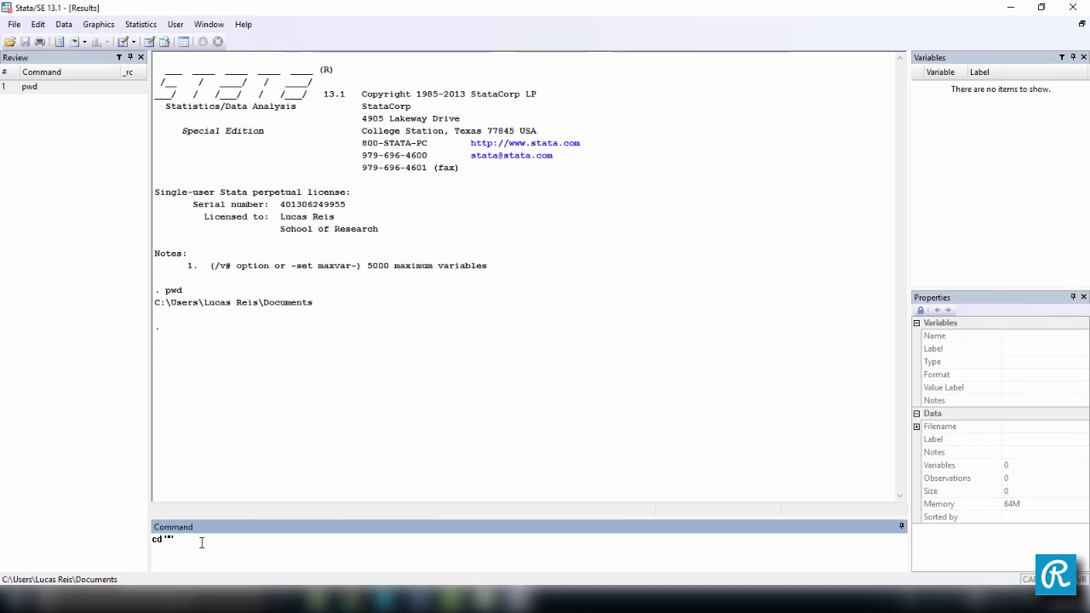
# Paste the MyProject path into cd "", run it, and confirm with pwd.
pyautogui.hotkey('ctrl', 'v')
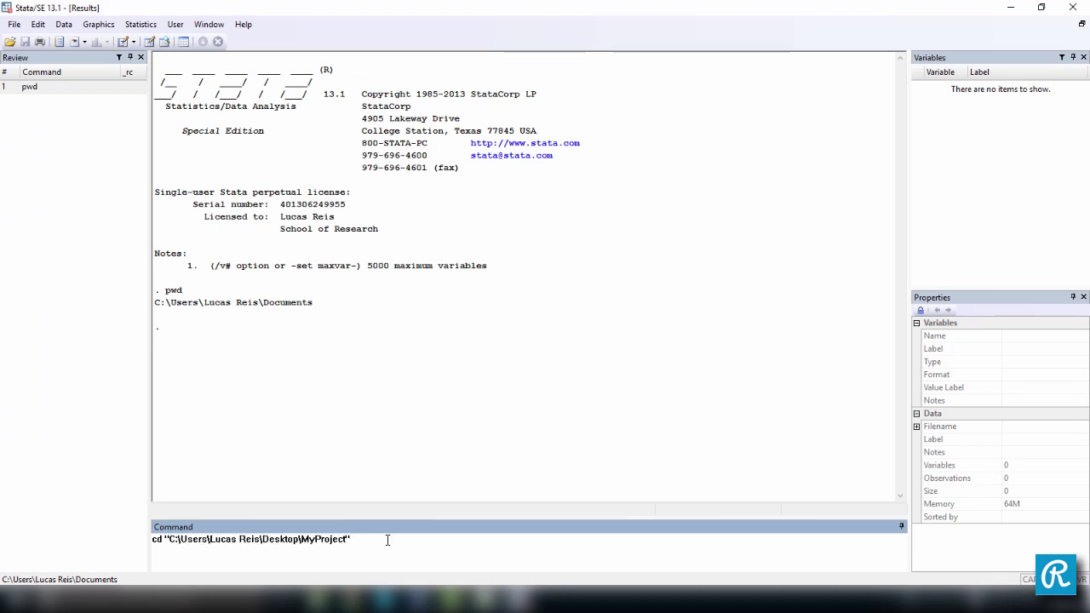
pyautogui.press('Return')
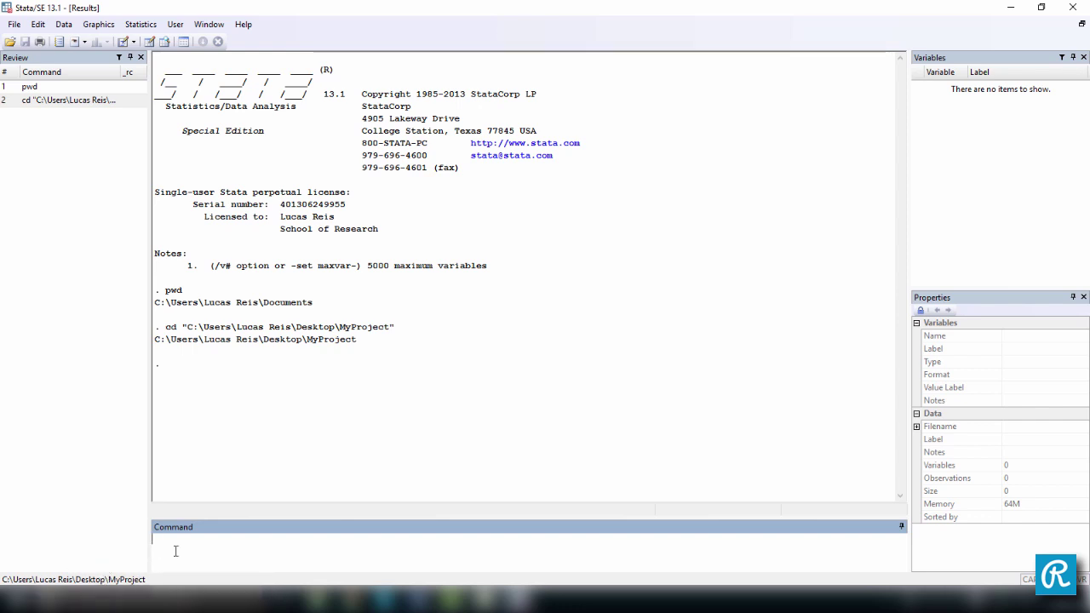
pyautogui.write('pwd')
pyautogui.press('Return')
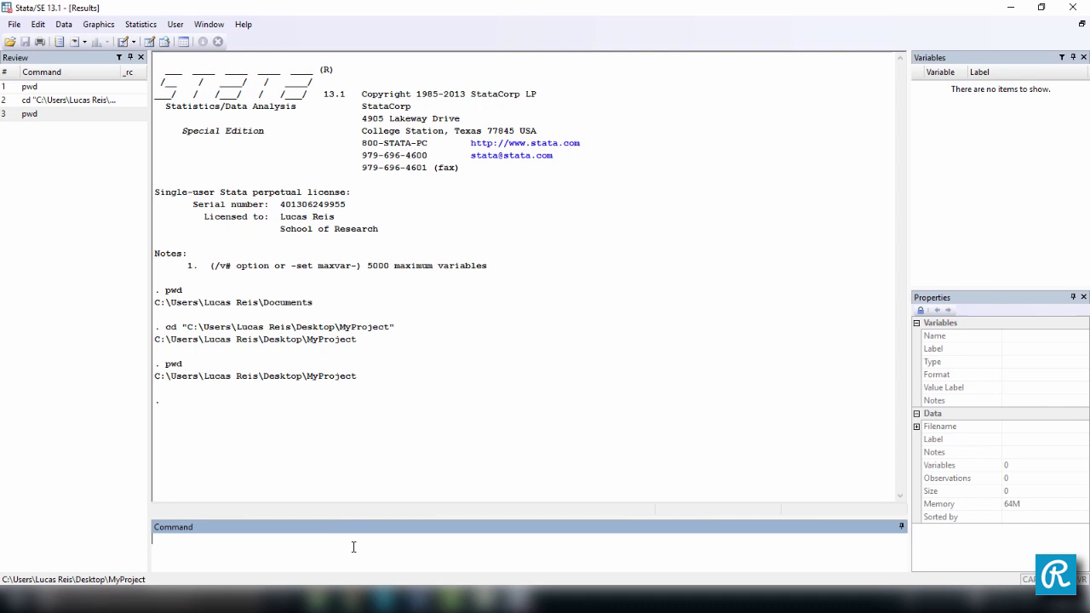
pyautogui.write('sysuse')
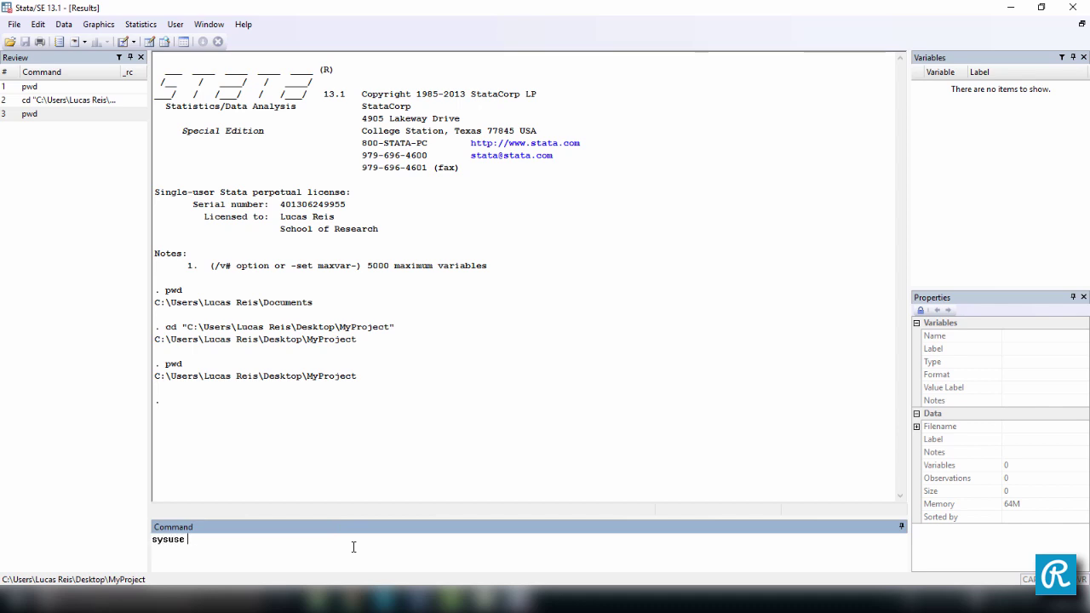
pyautogui.write(' auto')
pyautogui.press('Return')
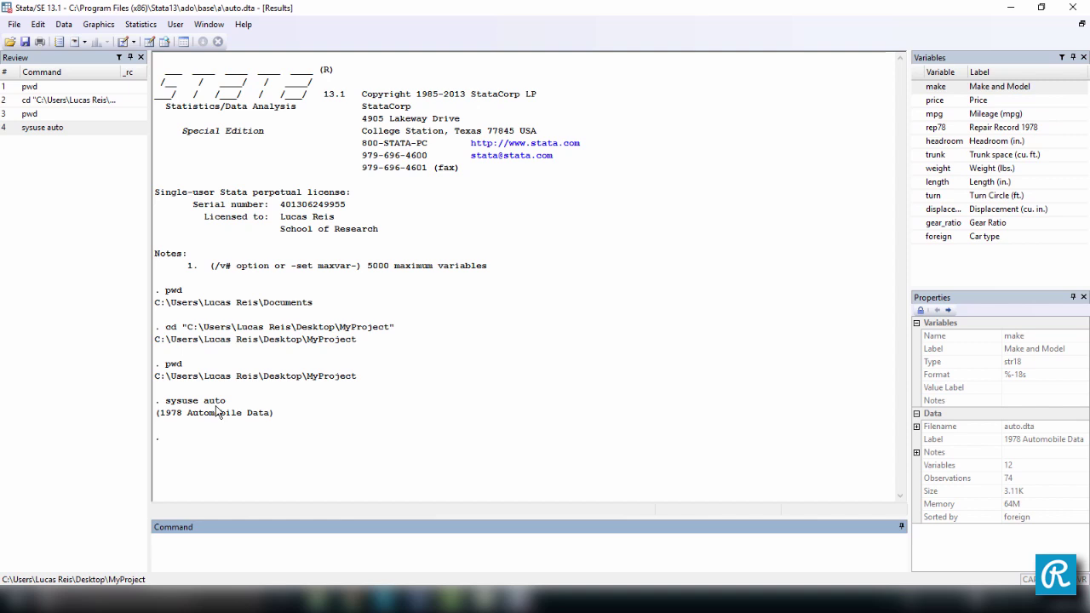
pyautogui.moveTo(159, 415); pyautogui.dragTo(273, 426)
pyautogui.click(334, 426)
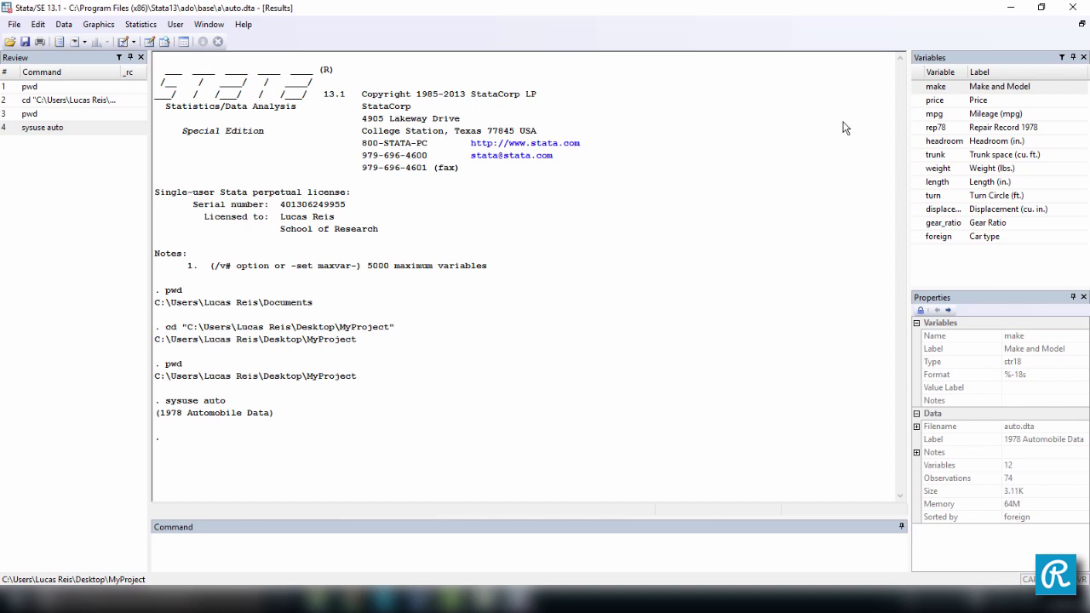
pyautogui.click(968, 88)
pyautogui.click(971, 101)
pyautogui.click(973, 115)
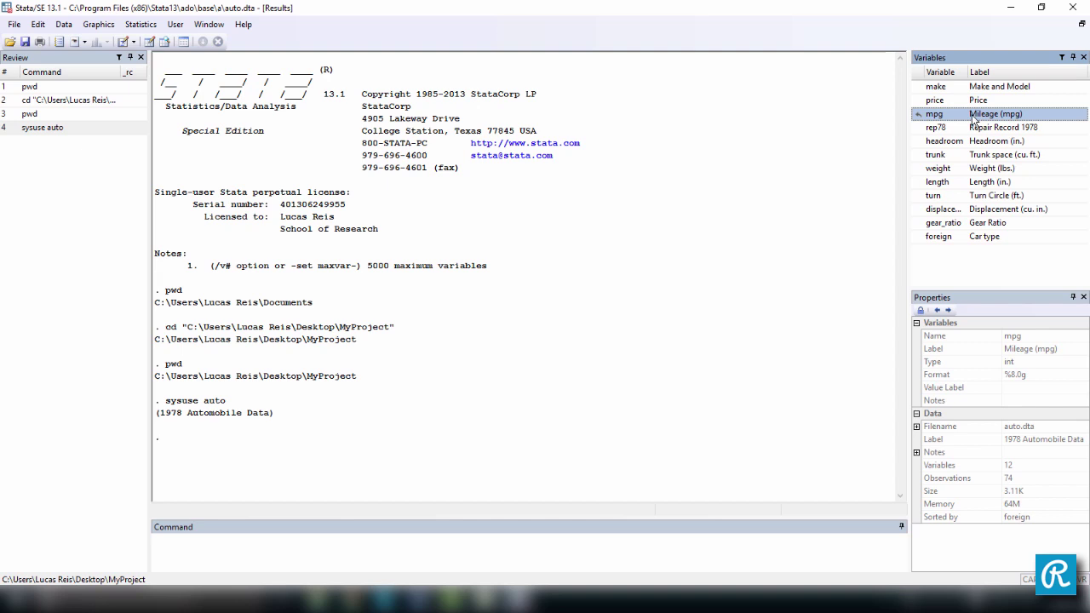
pyautogui.click(618, 541)
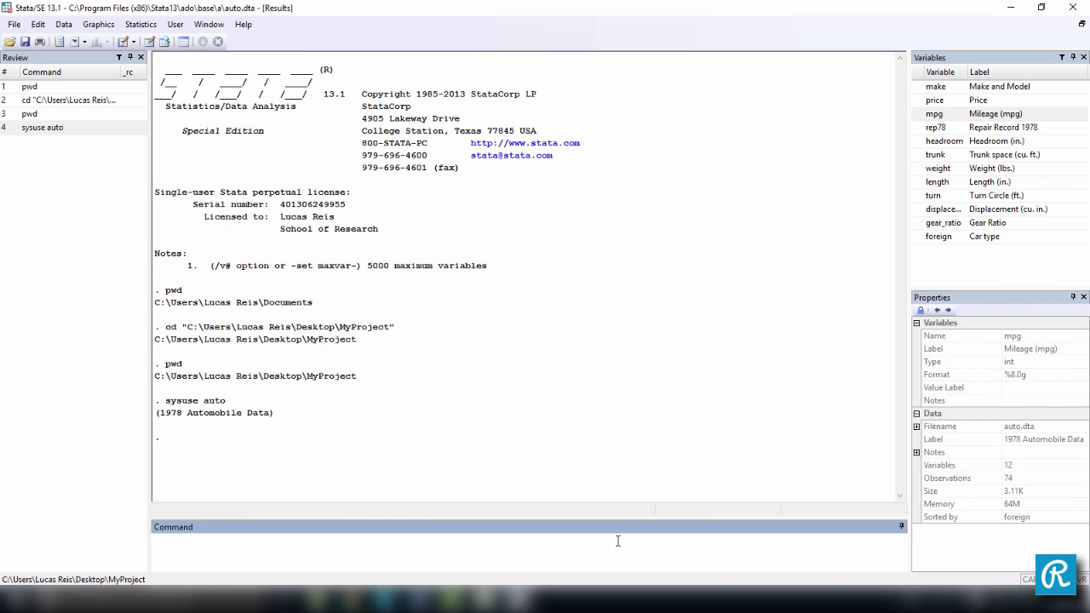
# Run keep make price mpg, leaving 3 variables and 74 observations.
pyautogui.write('keep')
pyautogui.click(943, 89)
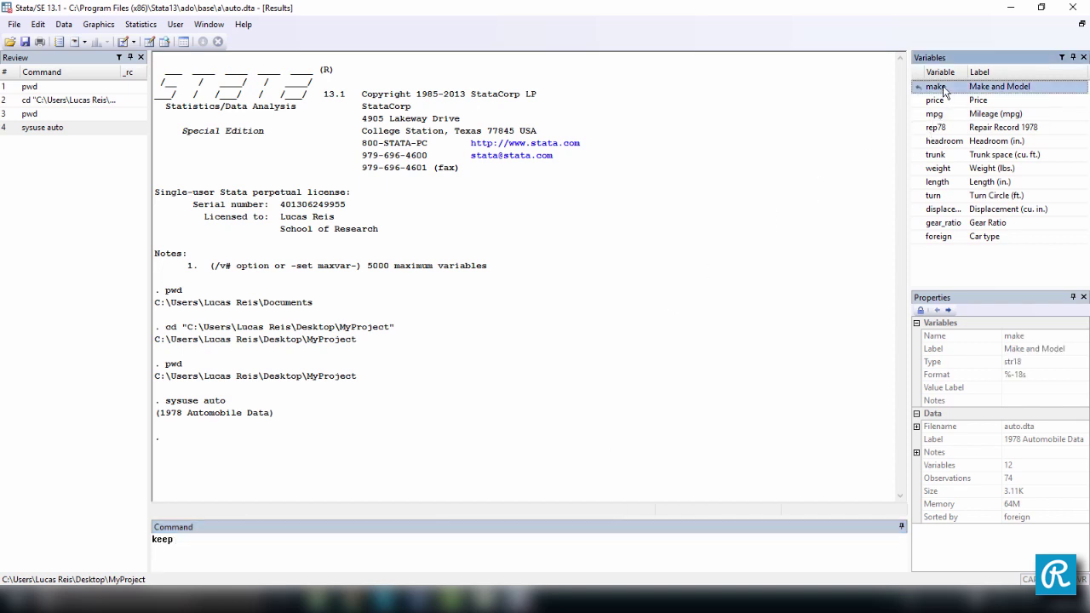
pyautogui.doubleClick(943, 89)
pyautogui.doubleClick(937, 101)
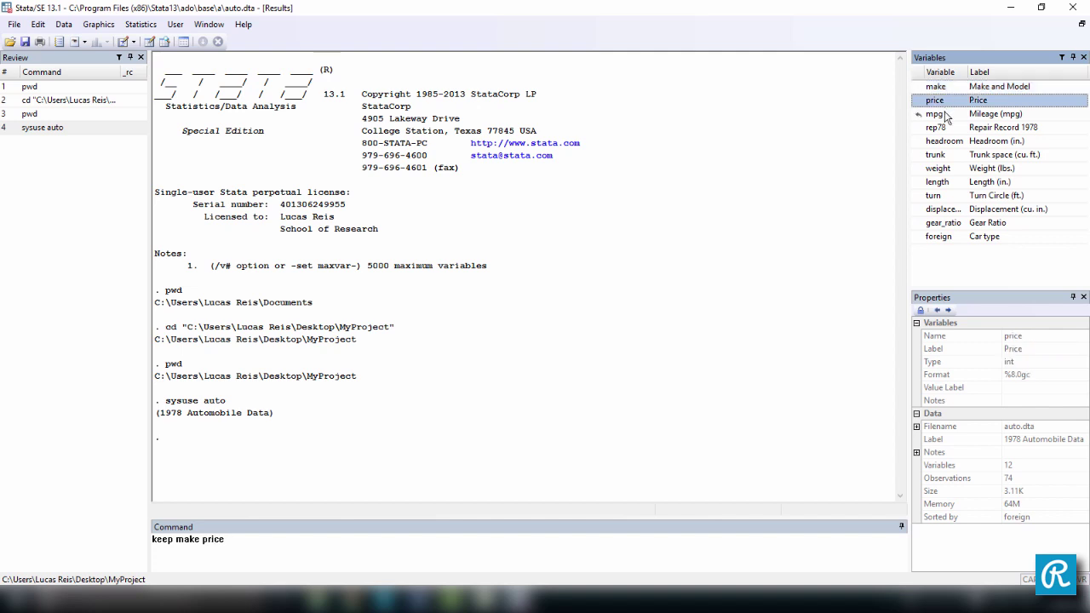
pyautogui.doubleClick(936, 114)
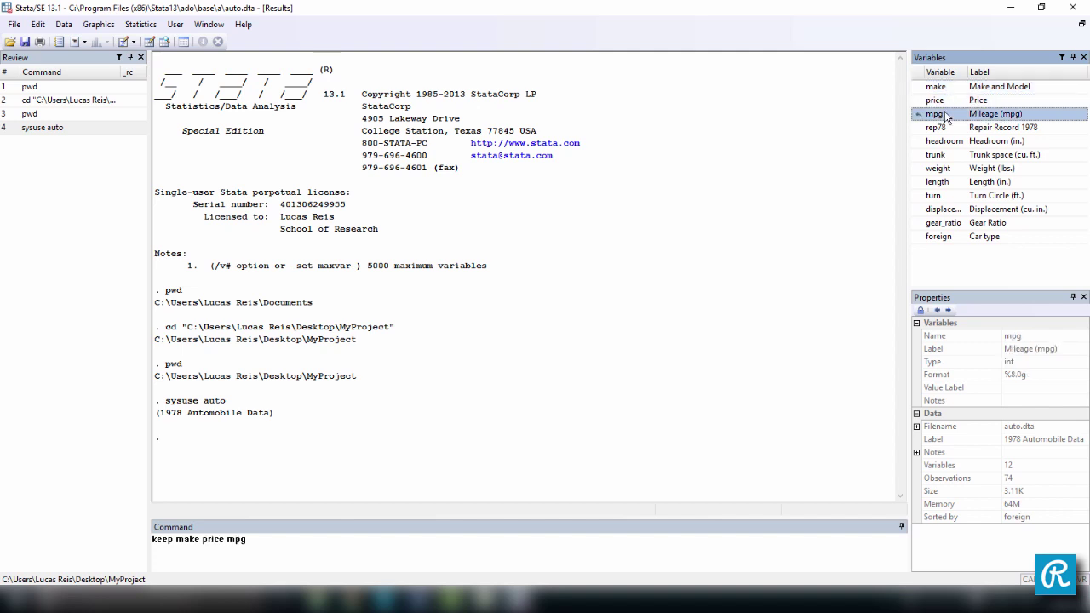
pyautogui.click(364, 539)
pyautogui.moveTo(176, 539); pyautogui.dragTo(246, 539)
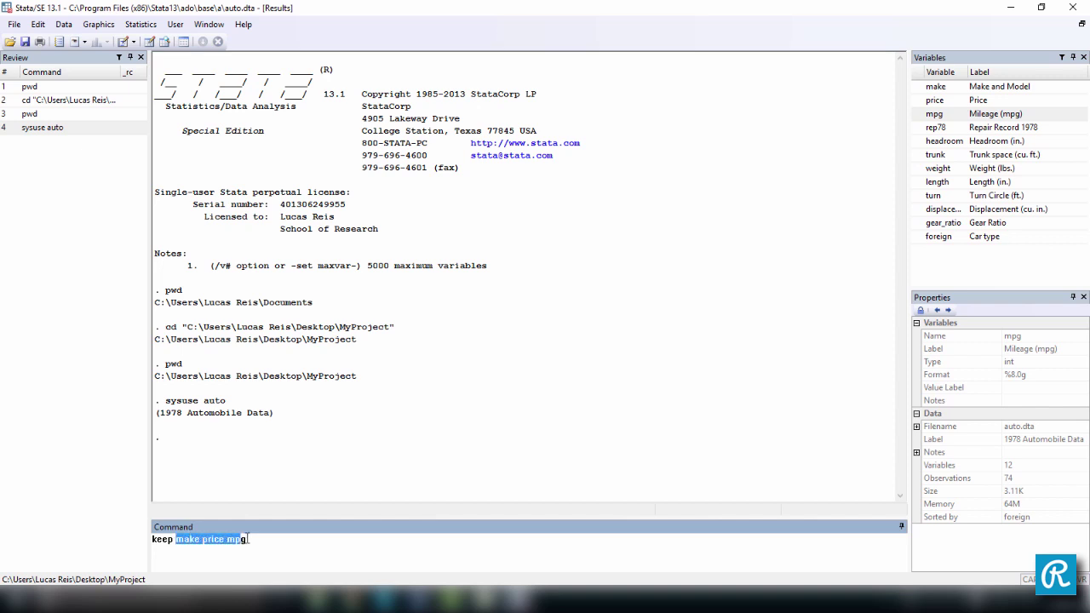
pyautogui.click(275, 539)
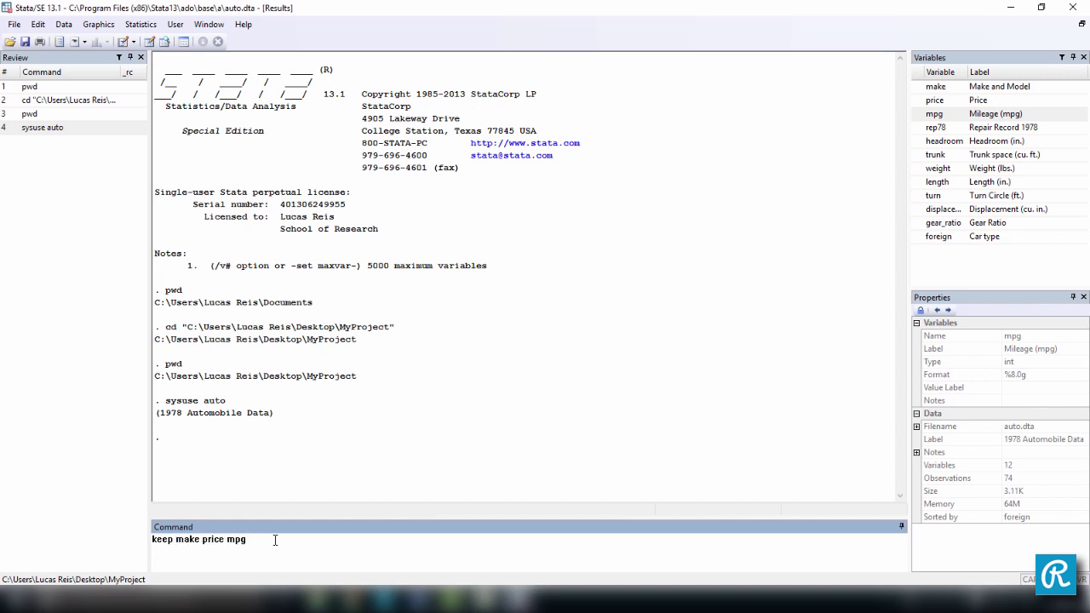
pyautogui.press('Return')
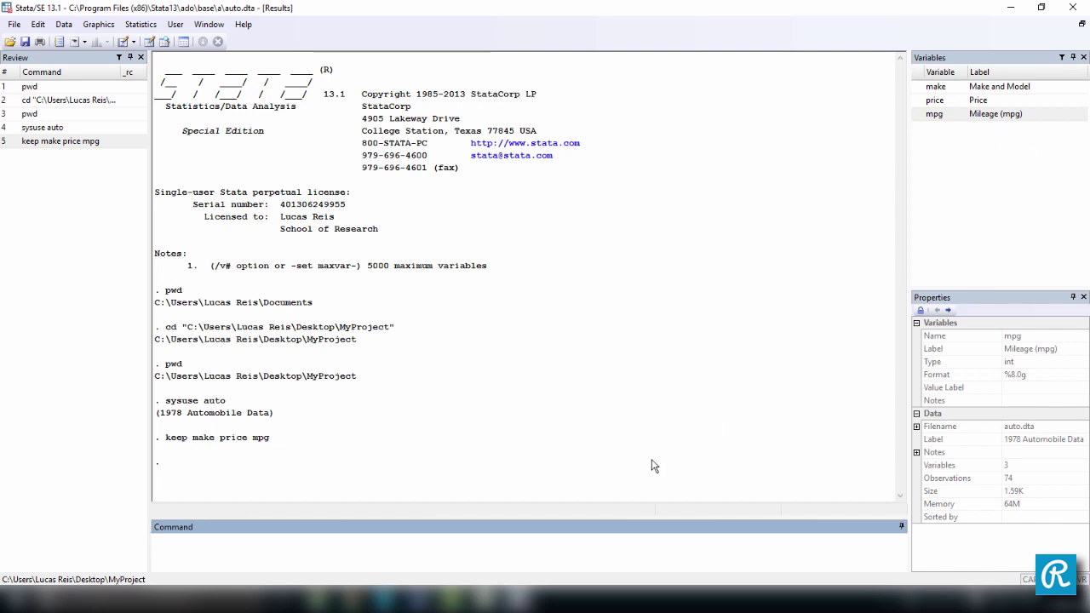
pyautogui.click(548, 487)
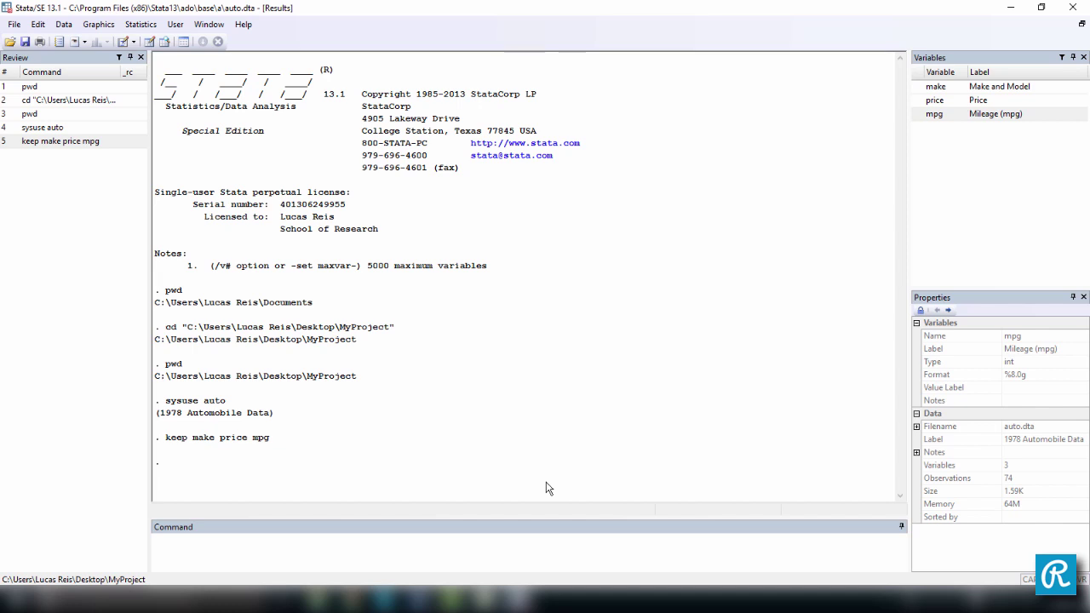
# Run save autoModified and check that autoModified.dta appears in MyProject.
pyautogui.click(543, 536)
pyautogui.write('save')
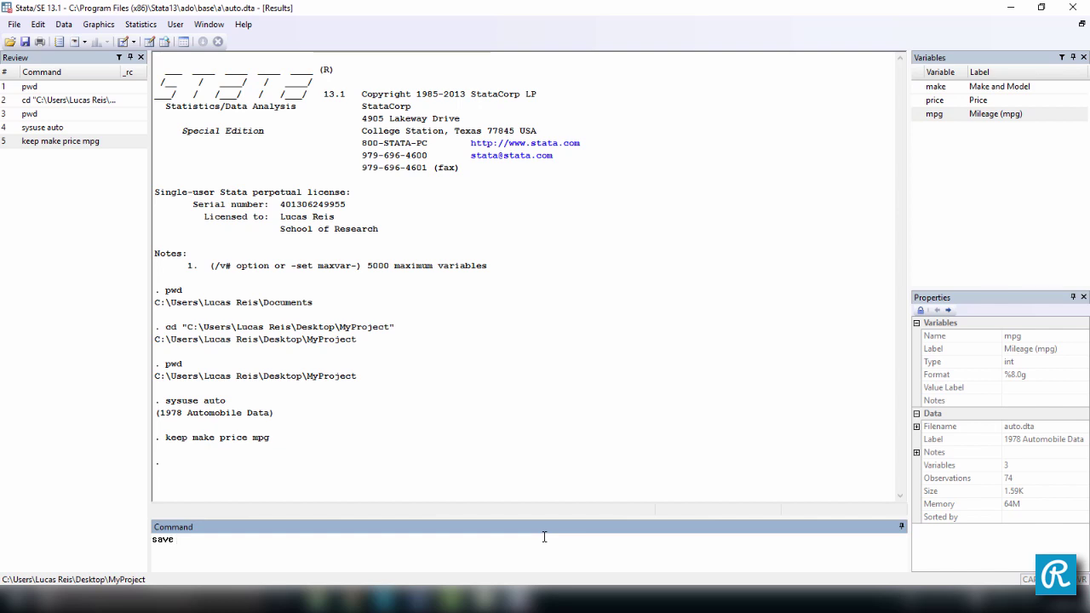
pyautogui.write(' autoModified')
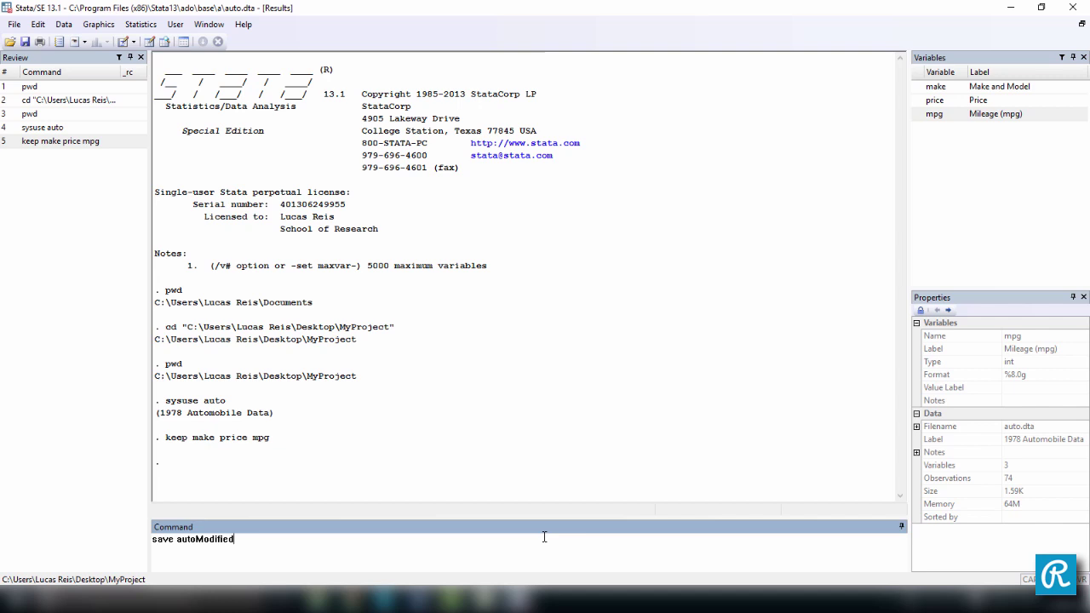
pyautogui.press('Return')
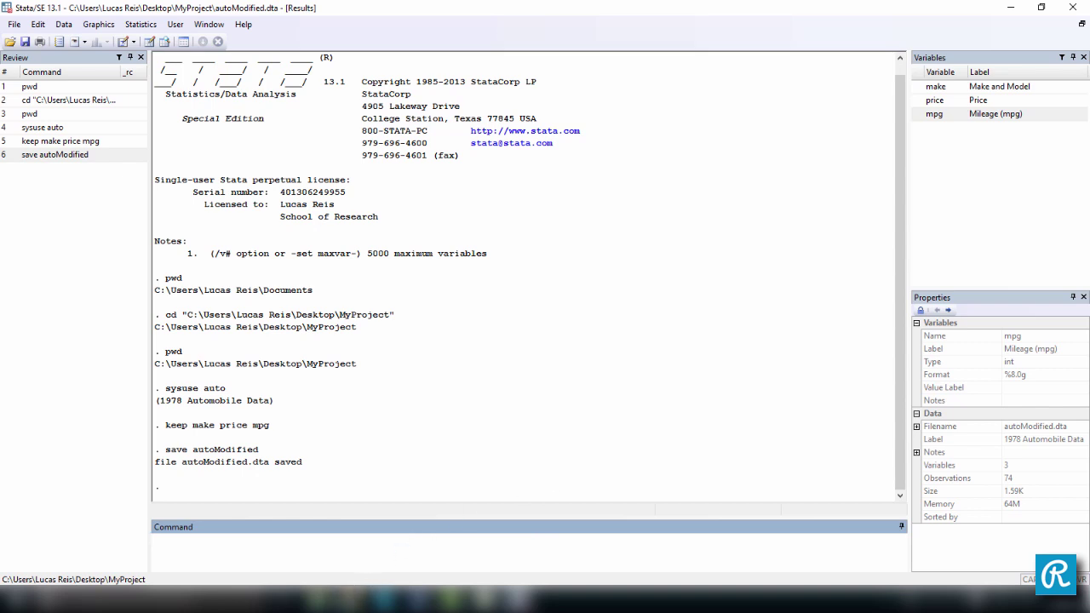
pyautogui.click(344, 599)
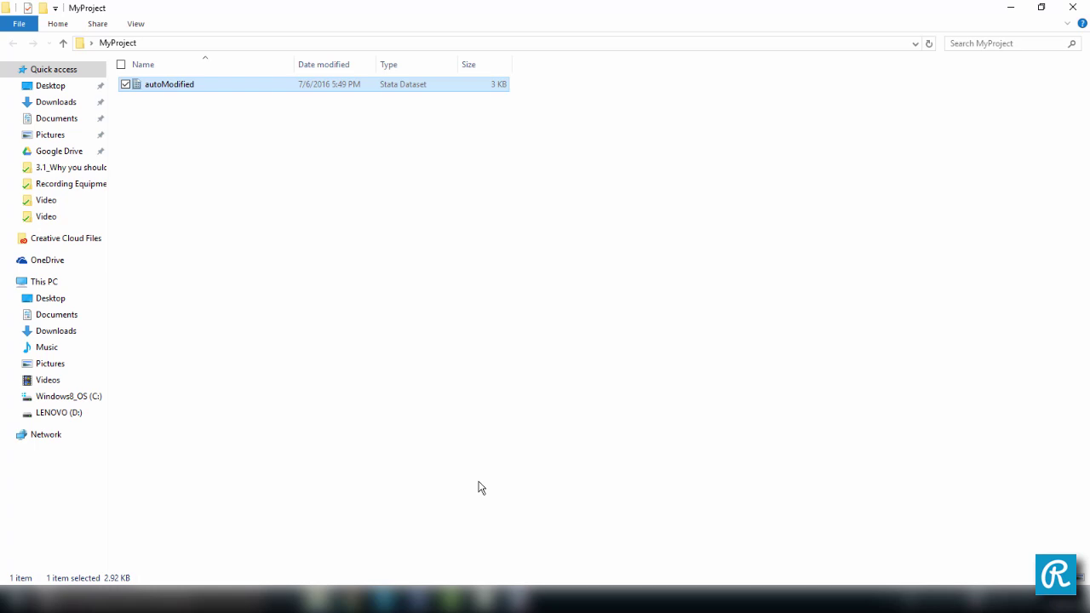
pyautogui.click(519, 599)
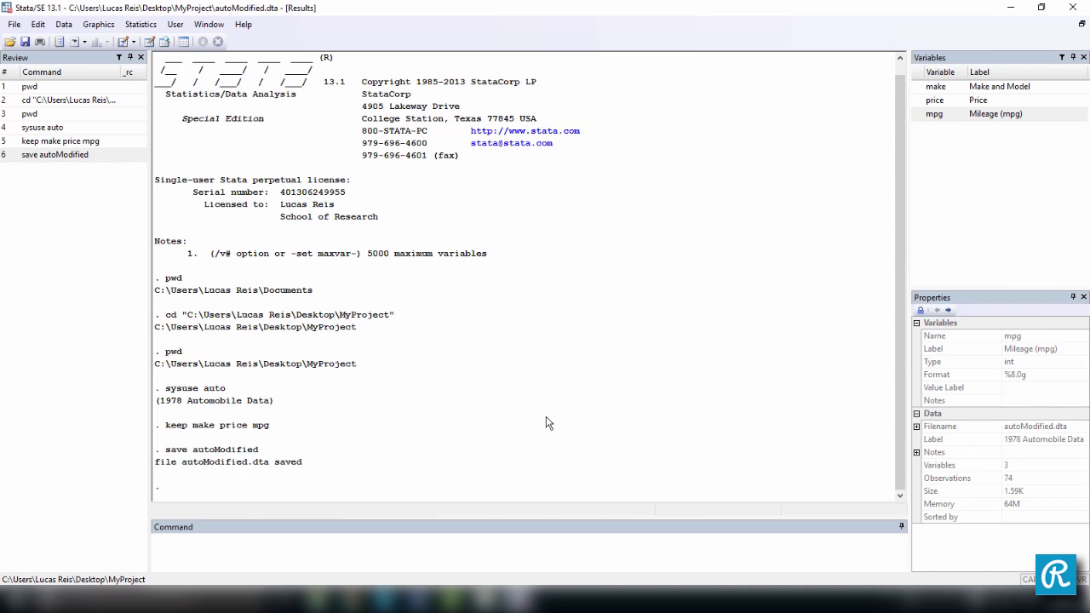
# Type a save command with the file name autoMod2 in quotes.
pyautogui.click(489, 537)
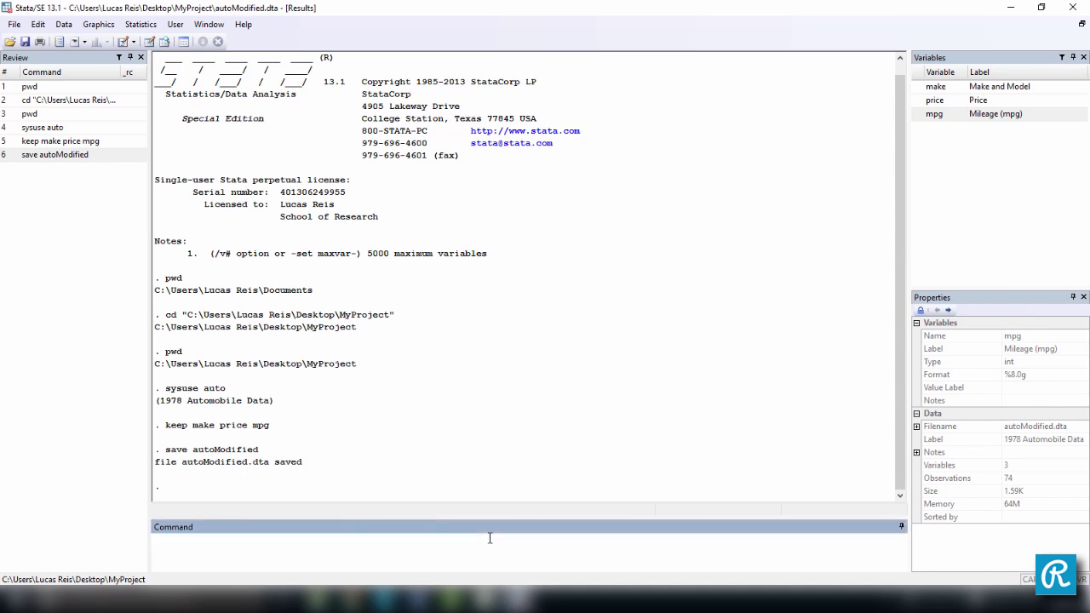
pyautogui.write('save ')
pyautogui.write('audio')
pyautogui.press('BackSpace')
pyautogui.press('BackSpace')
pyautogui.press('BackSpace')
pyautogui.write('toModi2')
pyautogui.press('Left')
pyautogui.press('Left')
pyautogui.press('Left')
pyautogui.write('"////')
pyautogui.press('BackSpace')
pyautogui.press('BackSpace')
pyautogui.press('BackSpace')
pyautogui.press('BackSpace')
pyautogui.press('BackSpace')
pyautogui.write('"\'')
# Insert the Desktop path copied from the Results output before autoMod2 and run the save.
pyautogui.moveTo(155, 328); pyautogui.dragTo(301, 335)
pyautogui.hotkey('ctrl', 'c')
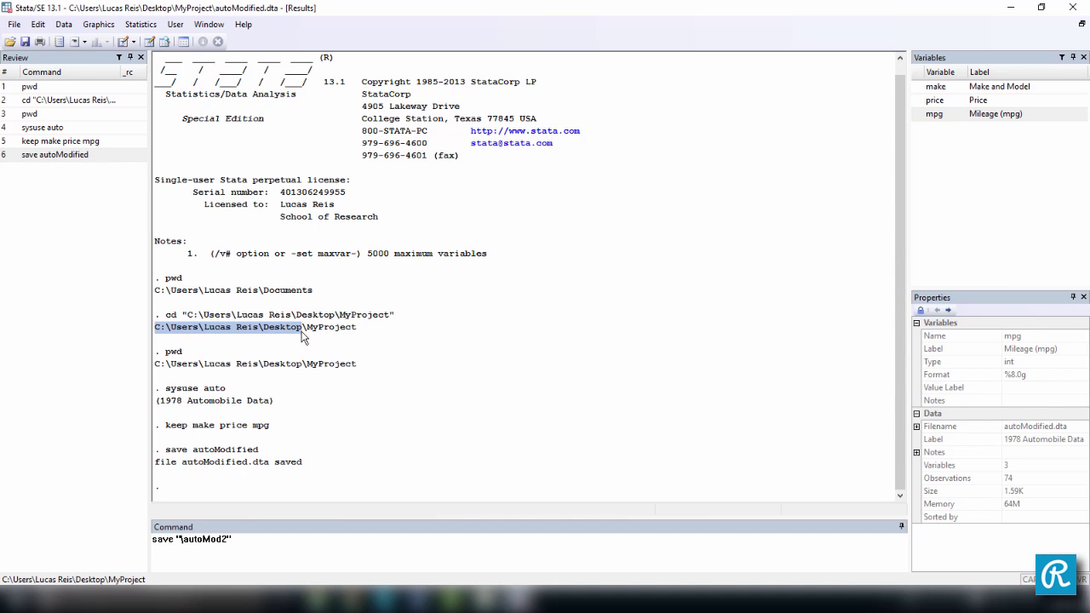
pyautogui.click(181, 541)
pyautogui.hotkey('ctrl', 'v')
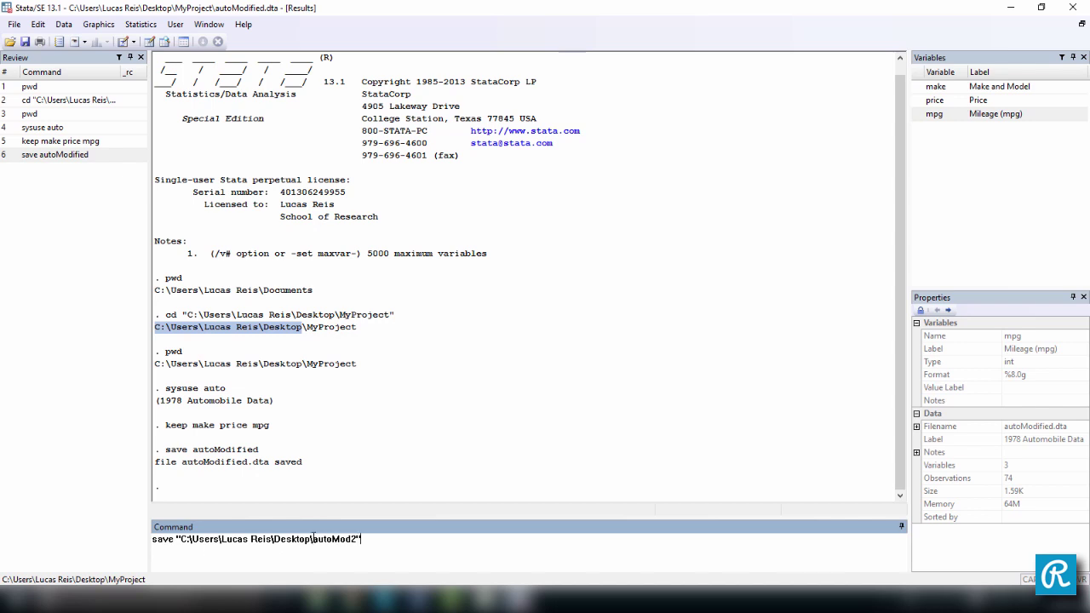
pyautogui.moveTo(313, 538); pyautogui.dragTo(357, 541)
pyautogui.click(350, 540)
pyautogui.moveTo(371, 540); pyautogui.dragTo(166, 545)
pyautogui.click(368, 539)
pyautogui.press('Return')
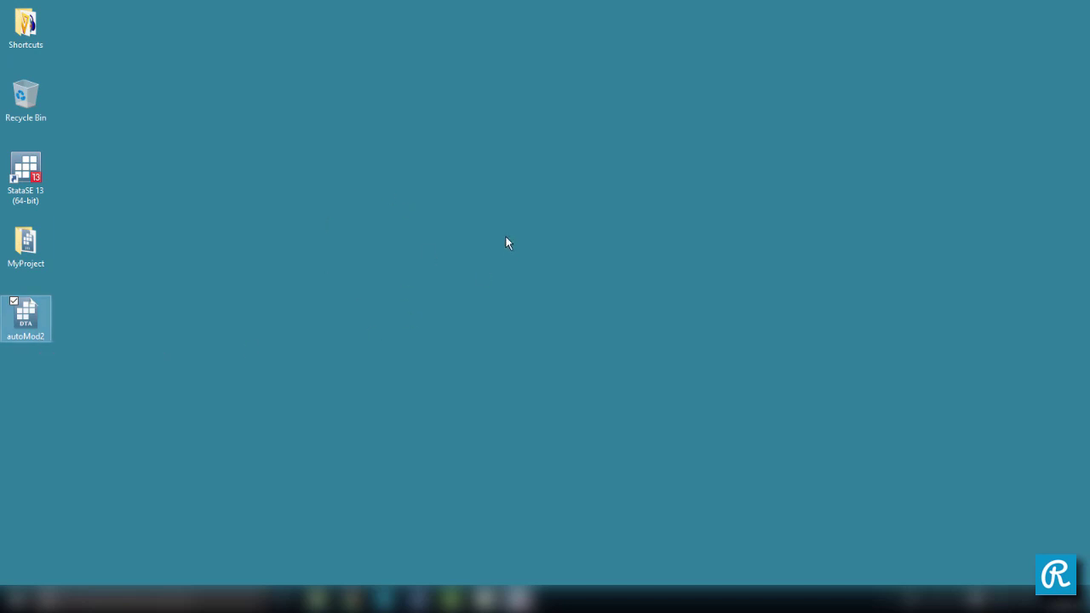
pyautogui.click(535, 595)
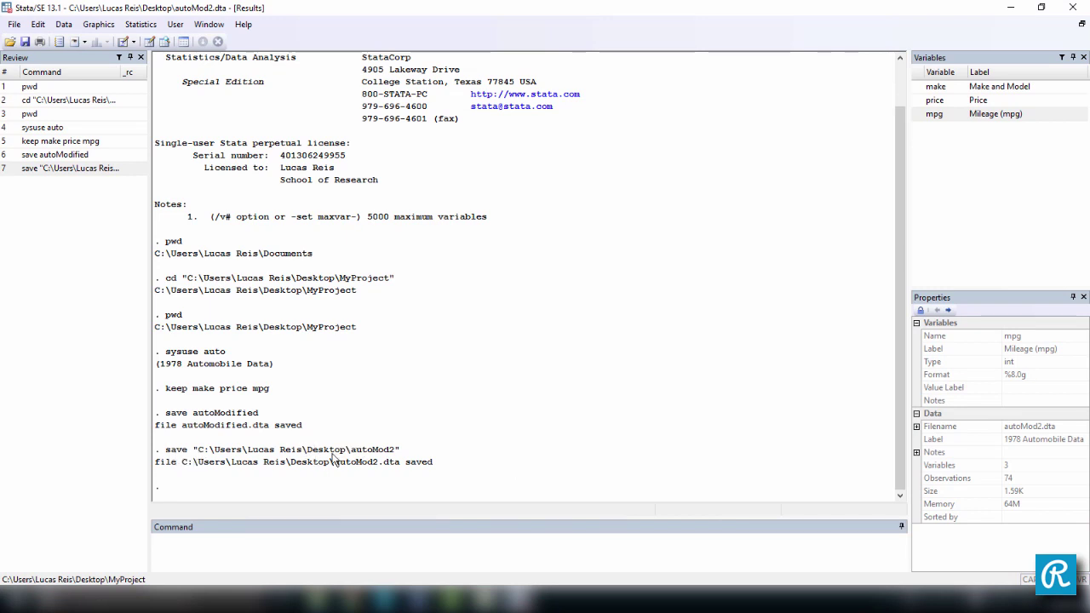
# Delete the autoMod2 file from the desktop and bring Stata back.
pyautogui.moveTo(351, 452); pyautogui.dragTo(202, 451)
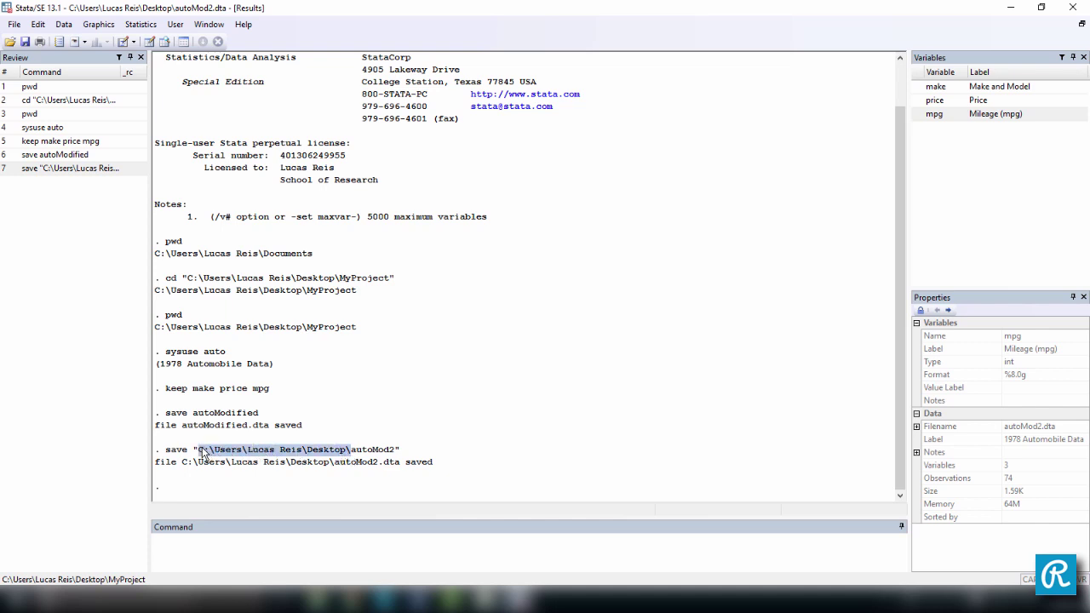
pyautogui.moveTo(348, 453); pyautogui.dragTo(393, 460)
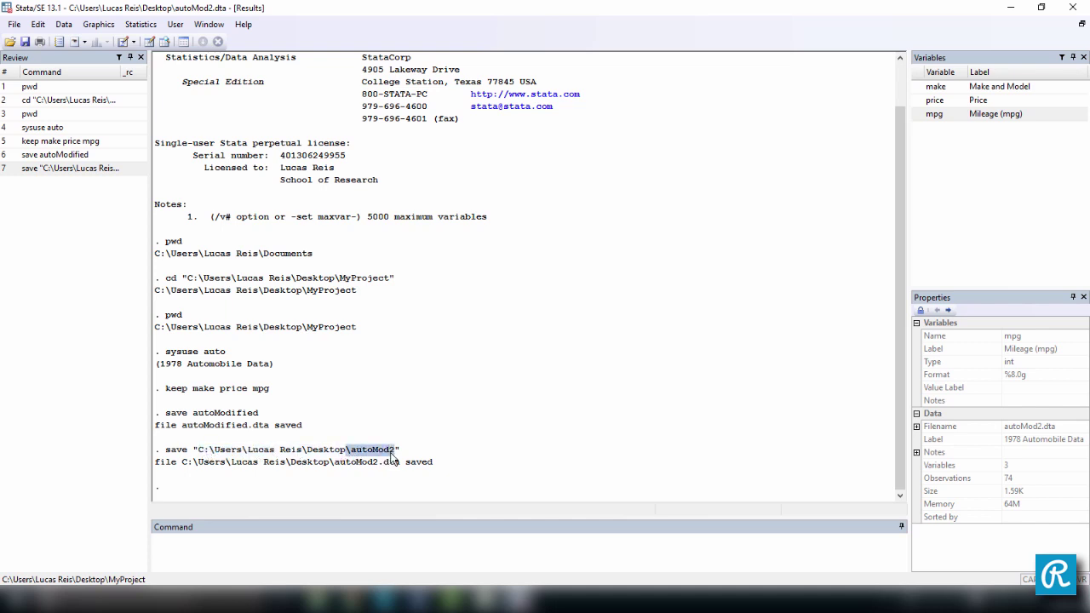
pyautogui.press('super+d')
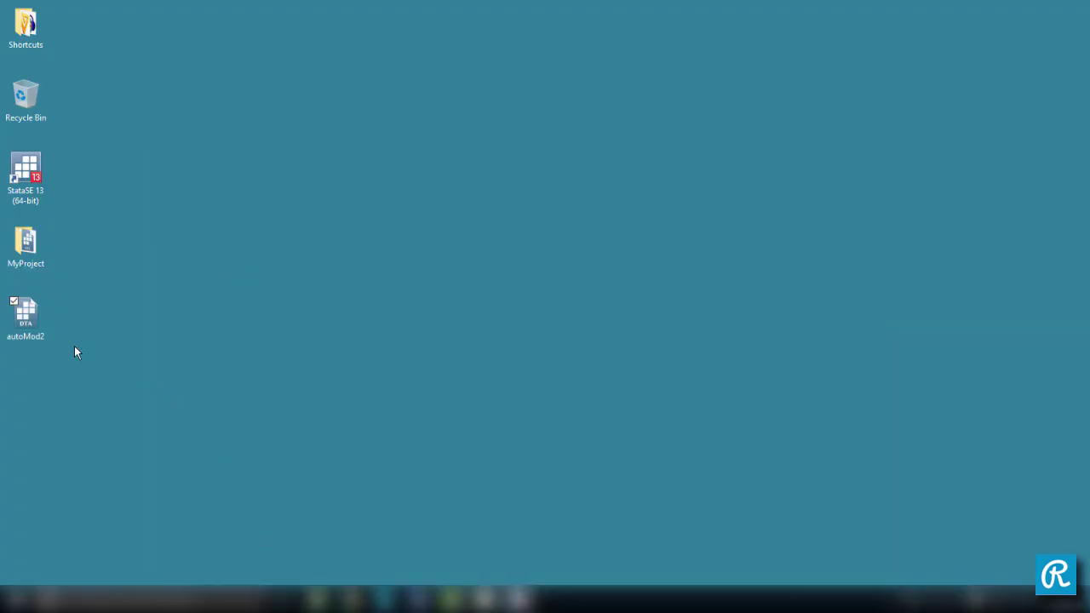
pyautogui.rightClick(19, 333)
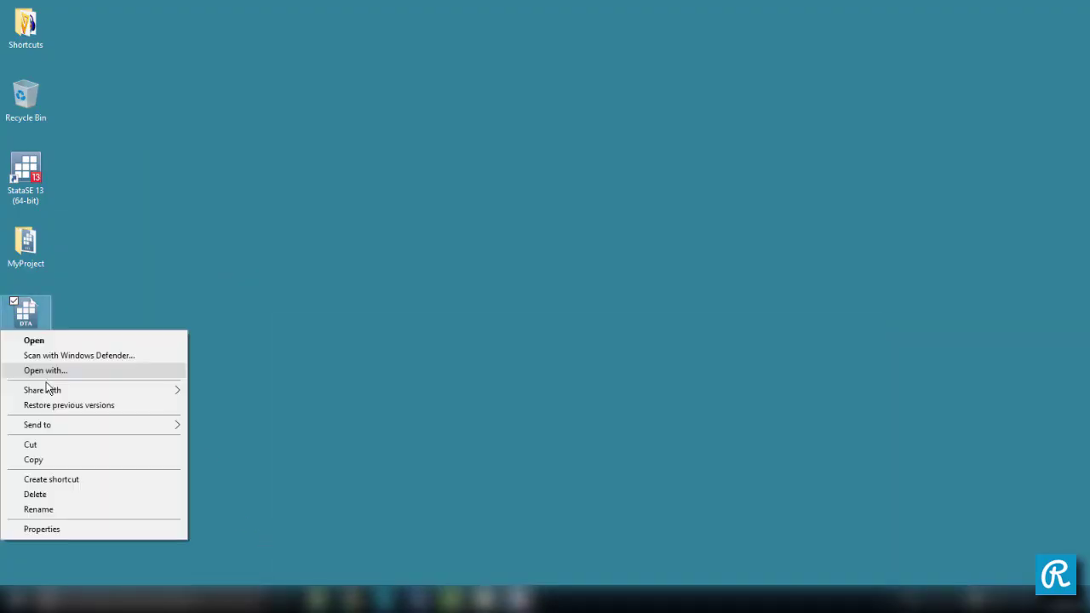
pyautogui.click(71, 494)
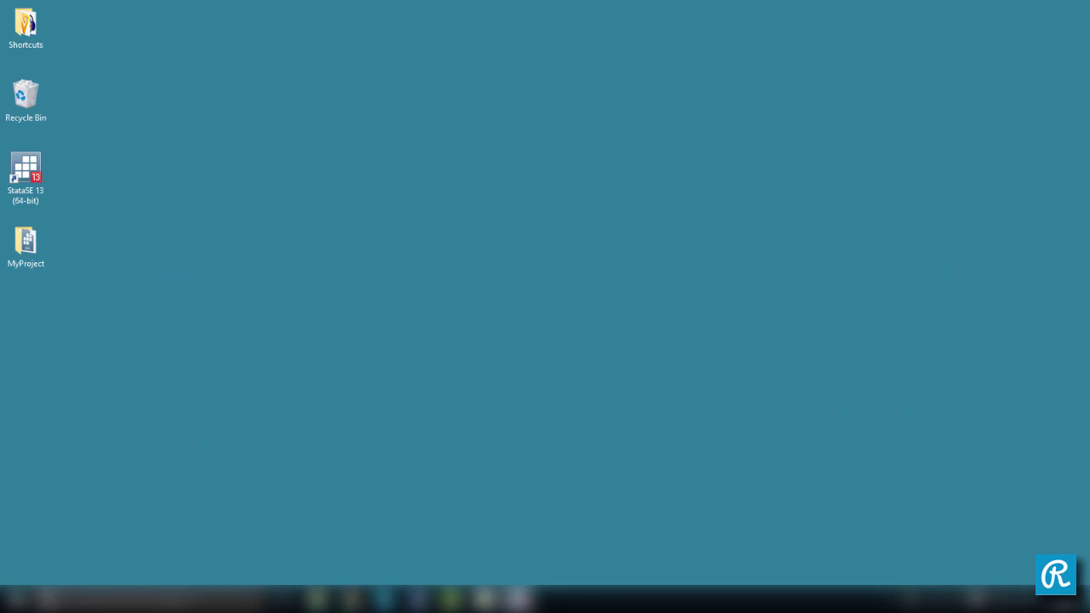
pyautogui.press('super+d')
# Recall the earlier desktop save from Review, append .dta to autoMod2, and run it.
pyautogui.click(371, 460)
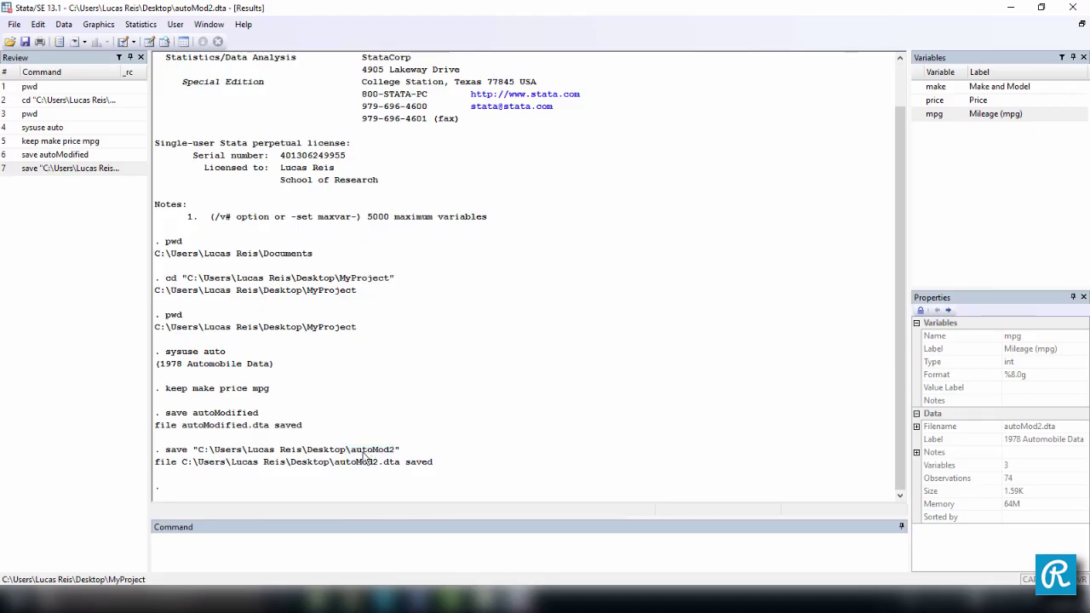
pyautogui.click(64, 170)
pyautogui.click(373, 546)
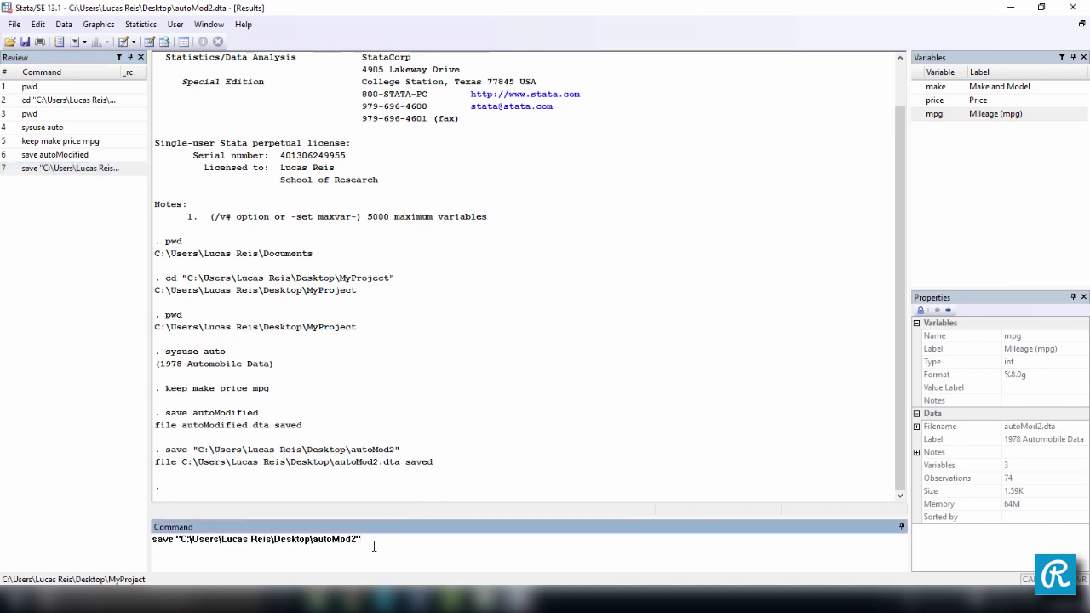
pyautogui.write('.dta')
pyautogui.press('Return')
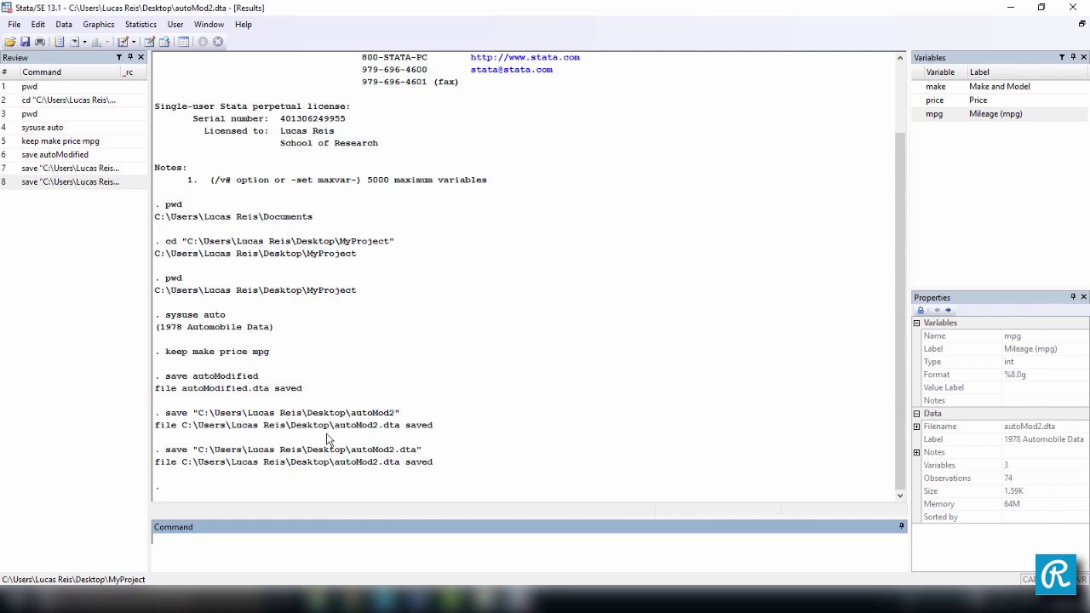
# Run clear all so no variables or observations remain loaded.
pyautogui.click(277, 539)
pyautogui.write('clear all')
pyautogui.press('Return')
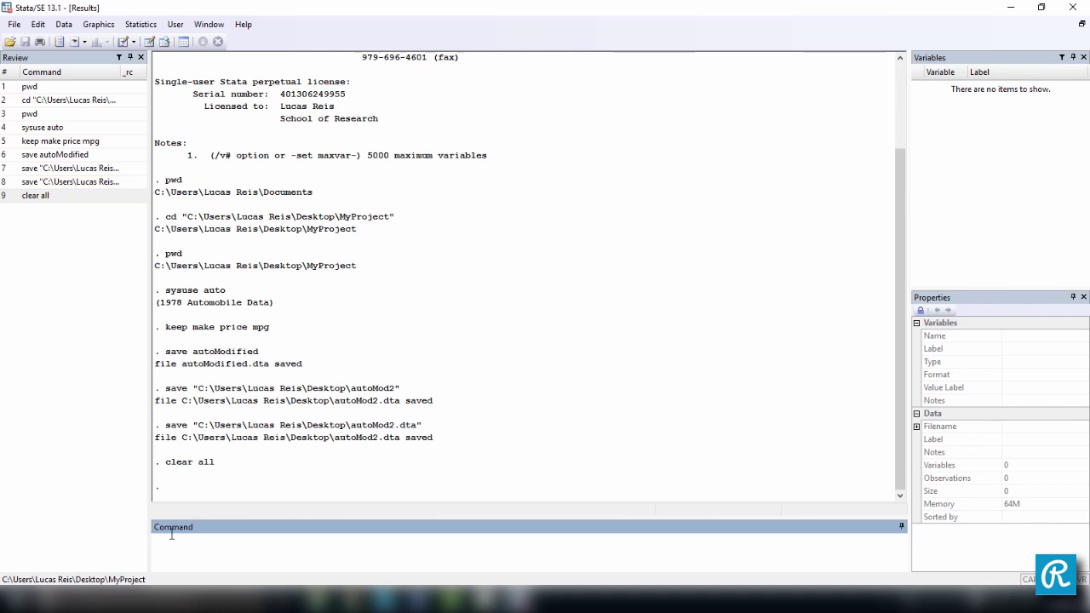
# Rerun the recalled save autoMod2.dta command as use, without the .dta extension, to reload it from the desktop.
pyautogui.click(71, 184)
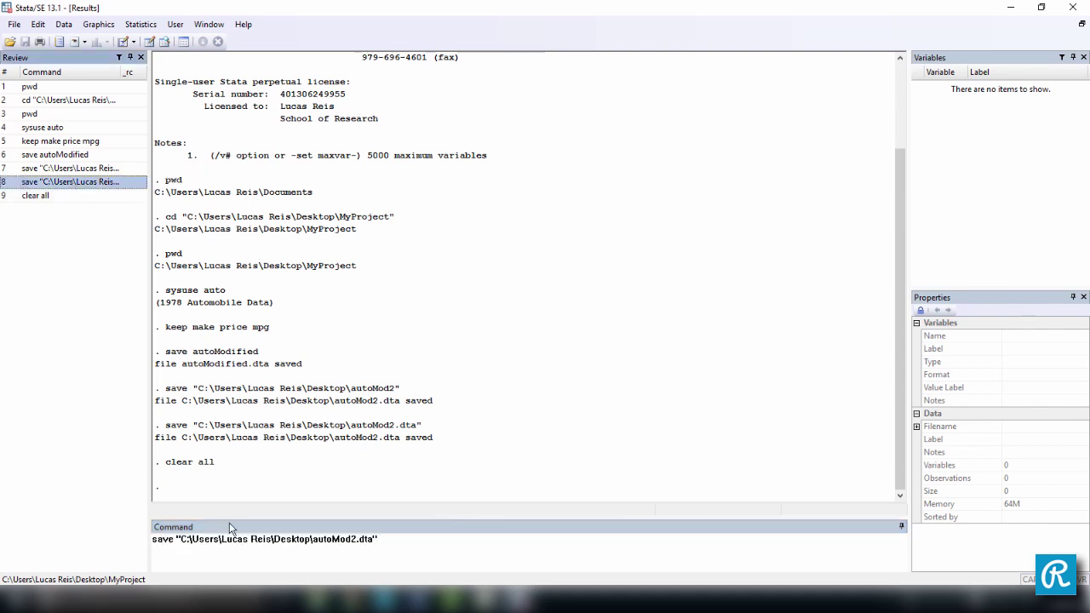
pyautogui.moveTo(174, 538); pyautogui.dragTo(147, 534)
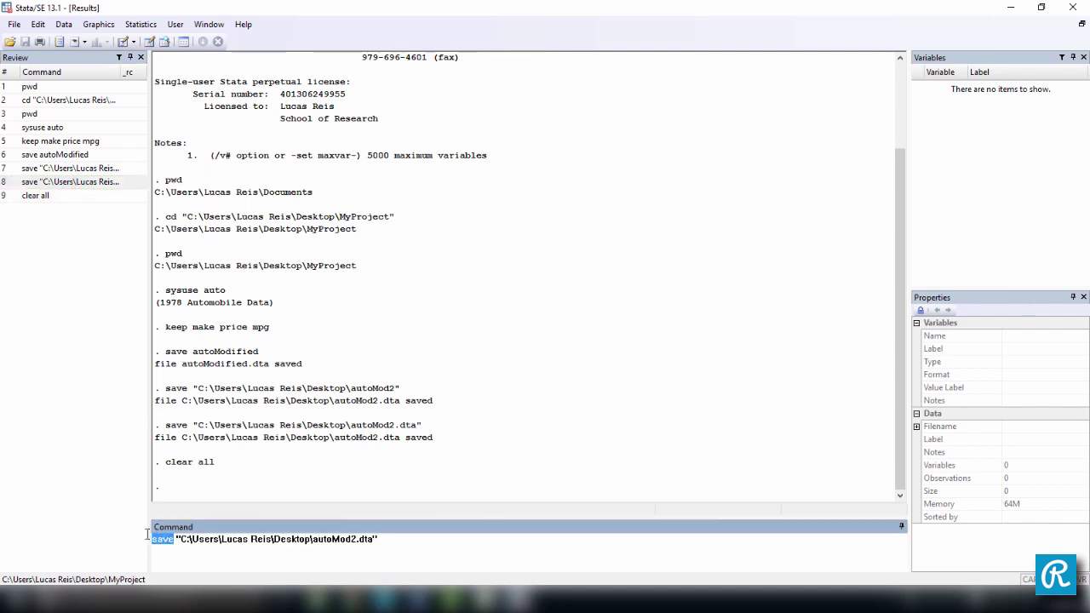
pyautogui.write('use')
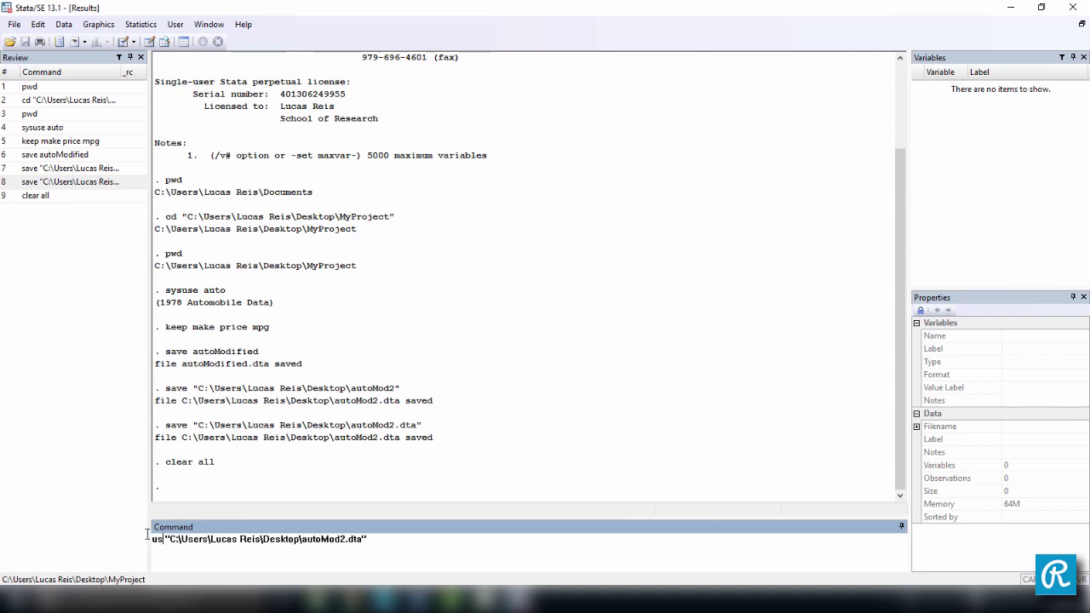
pyautogui.moveTo(397, 549); pyautogui.dragTo(135, 549)
pyautogui.click(384, 540)
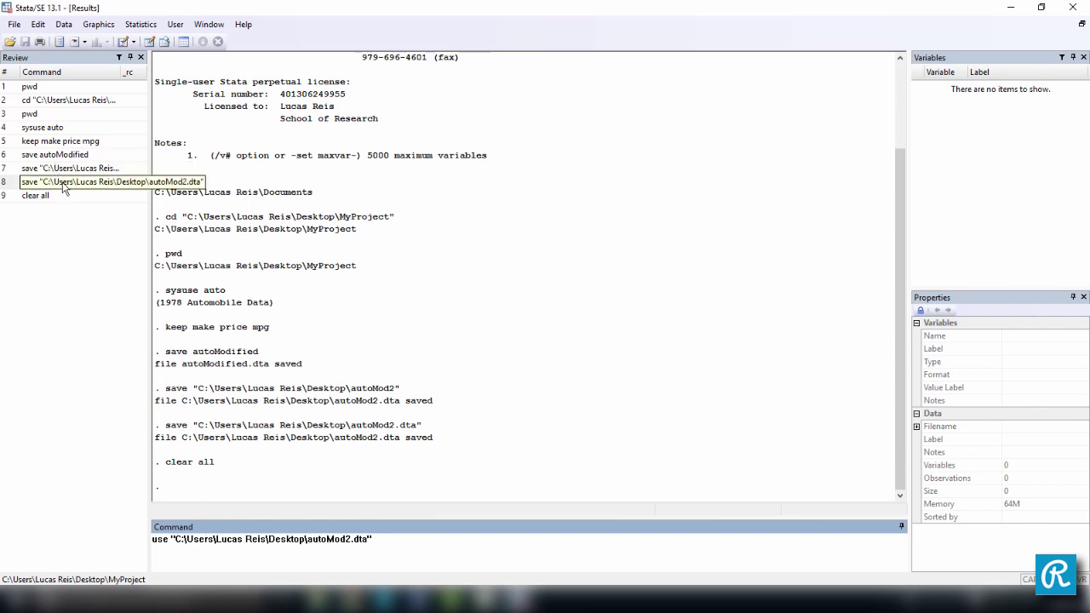
pyautogui.doubleClick(161, 539)
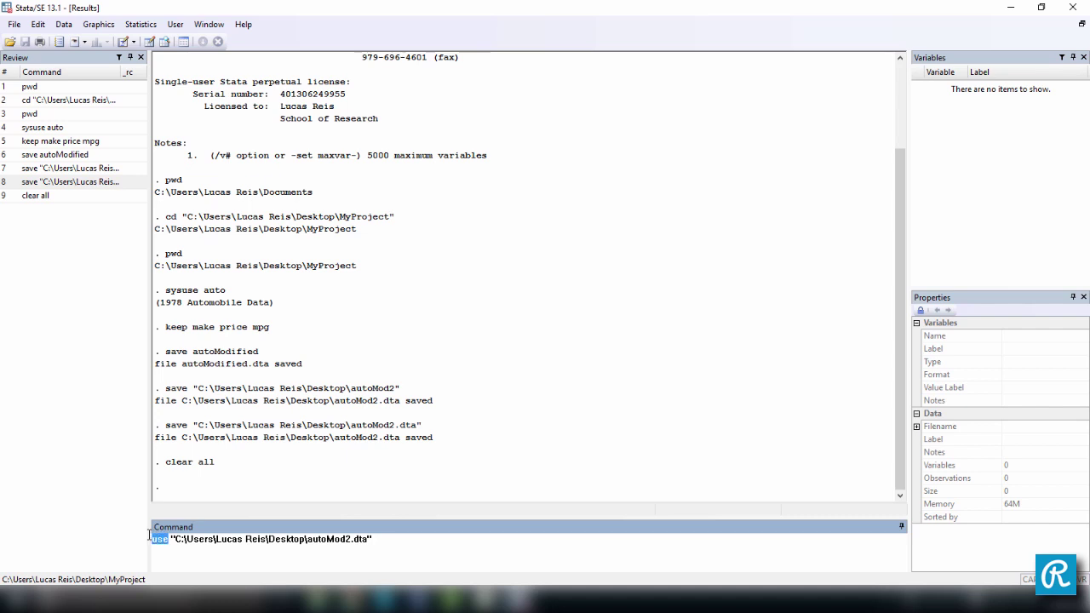
pyautogui.click(427, 548)
pyautogui.moveTo(172, 538); pyautogui.dragTo(366, 541)
pyautogui.click(367, 540)
pyautogui.press('BackSpace')
pyautogui.press('BackSpace')
pyautogui.press('BackSpace')
pyautogui.press('Return')
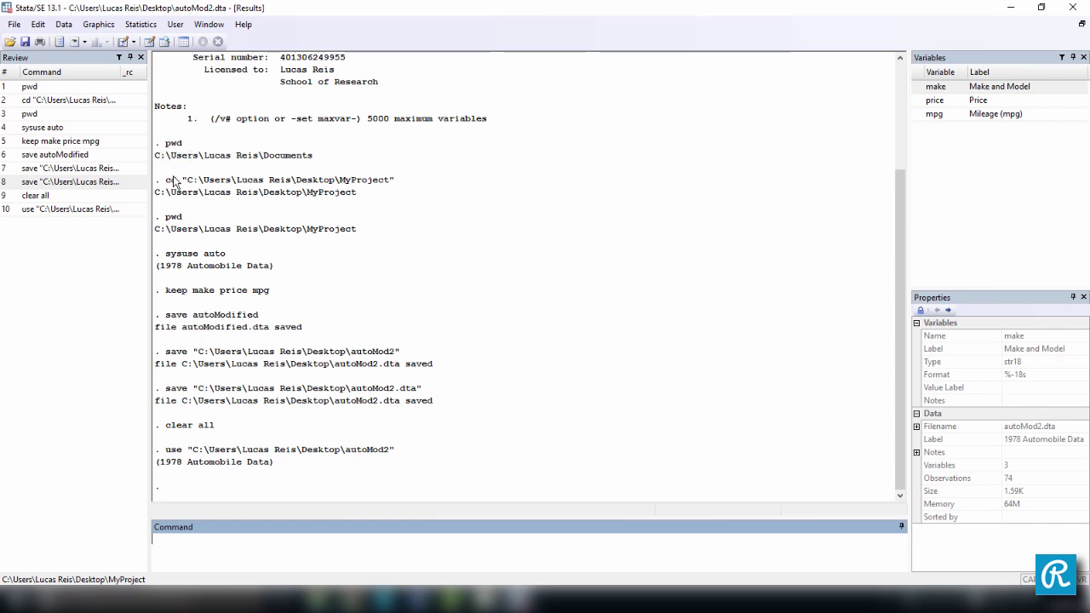
pyautogui.moveTo(166, 180); pyautogui.dragTo(394, 192)
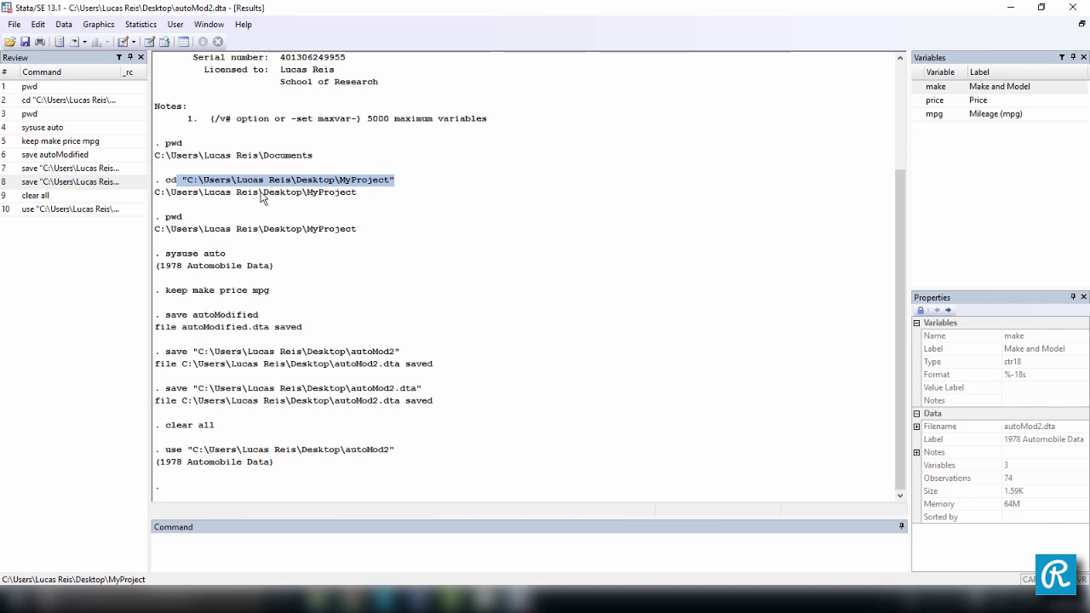
pyautogui.moveTo(166, 254); pyautogui.dragTo(196, 258)
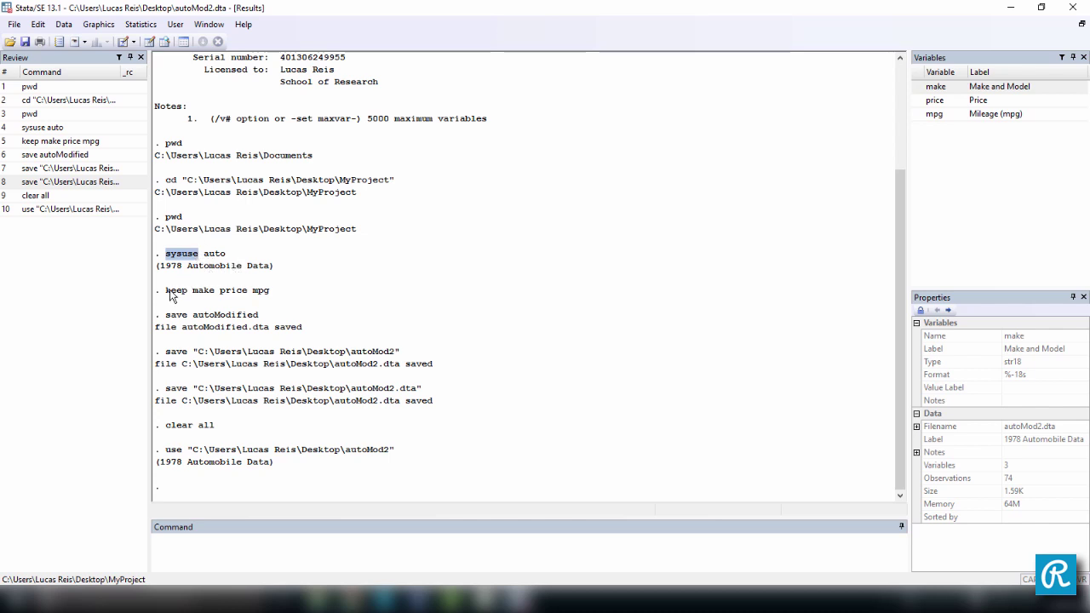
pyautogui.moveTo(166, 291); pyautogui.dragTo(190, 296)
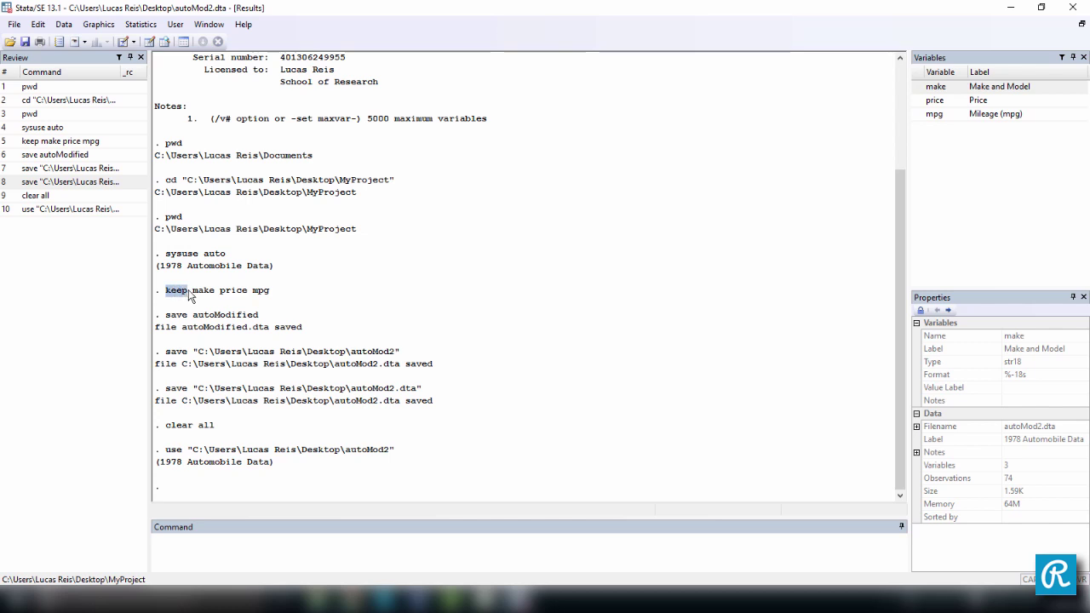
pyautogui.moveTo(193, 295); pyautogui.dragTo(270, 294)
# Run keep make price to drop mpg from the dataset.
pyautogui.click(318, 540)
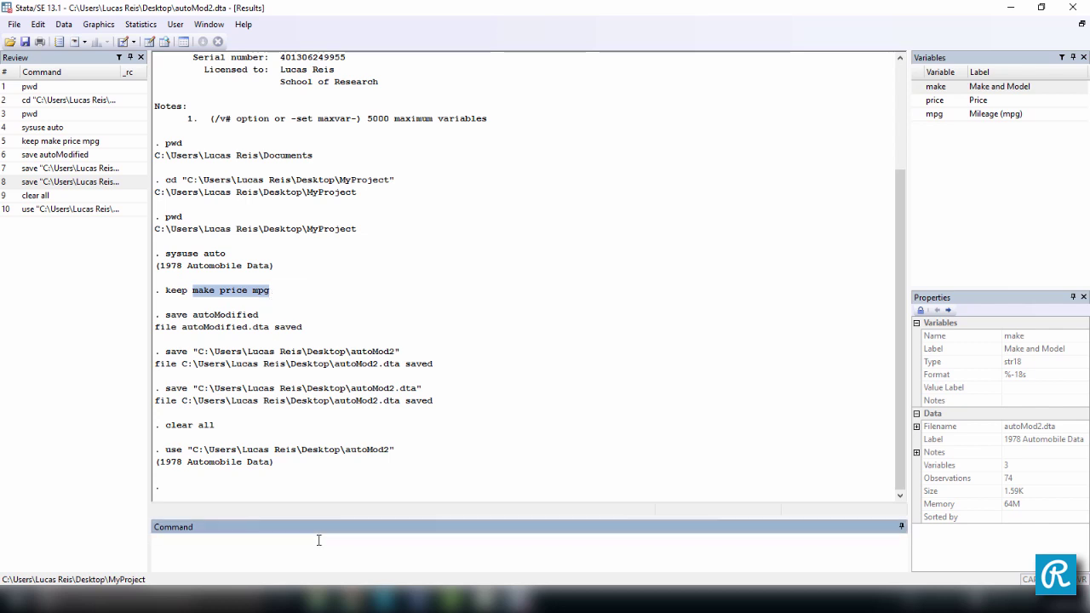
pyautogui.write('keep make price')
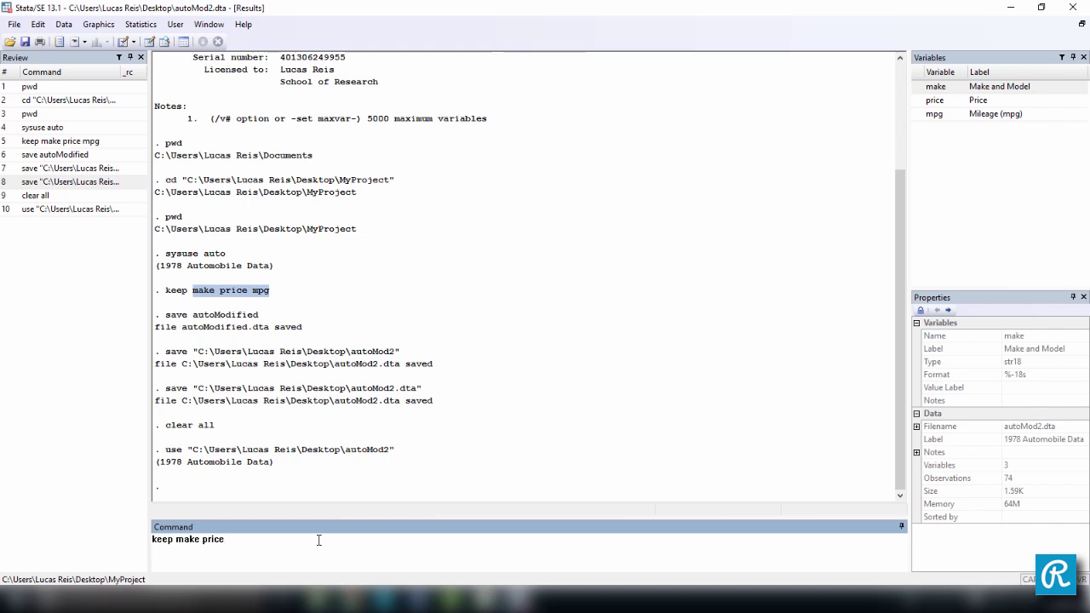
pyautogui.press('Return')
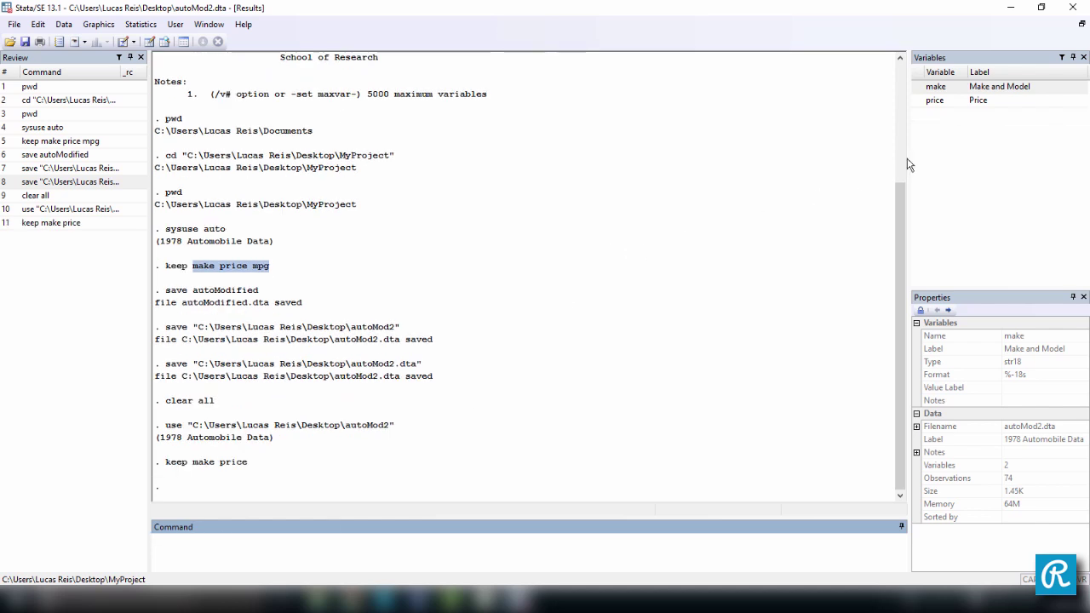
# Highlight the autoModified name, desktop save path, clear all and use commands in Results.
pyautogui.click(939, 114)
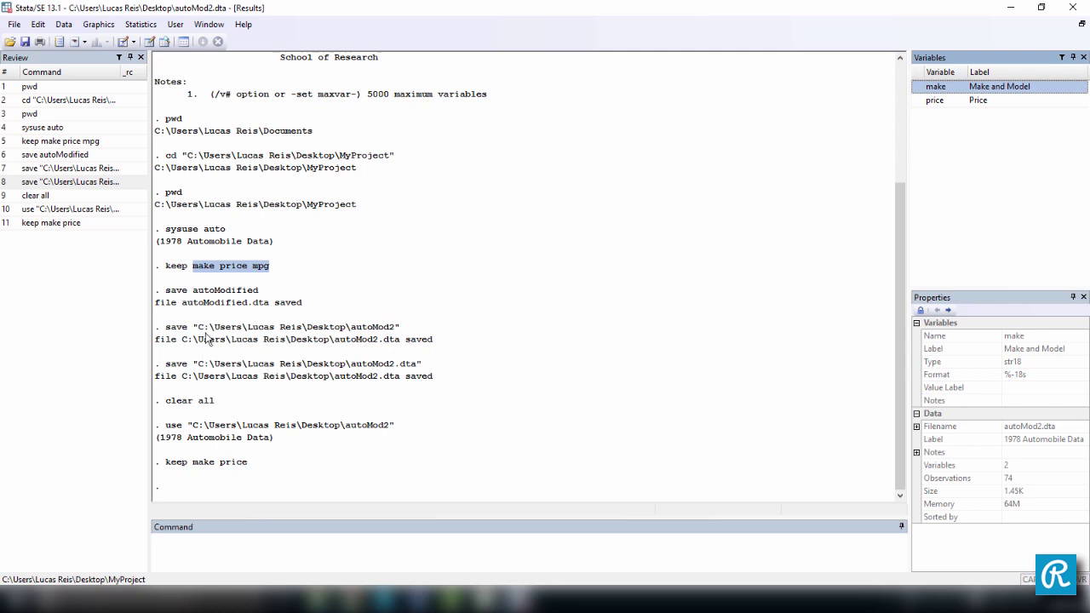
pyautogui.moveTo(194, 292); pyautogui.dragTo(253, 291)
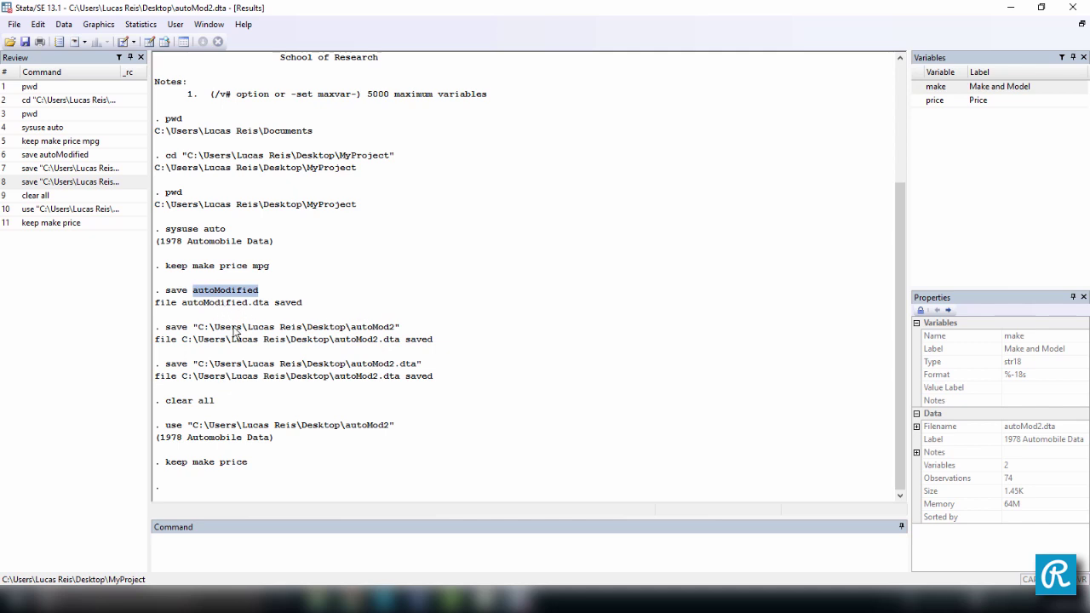
pyautogui.moveTo(195, 328); pyautogui.dragTo(350, 331)
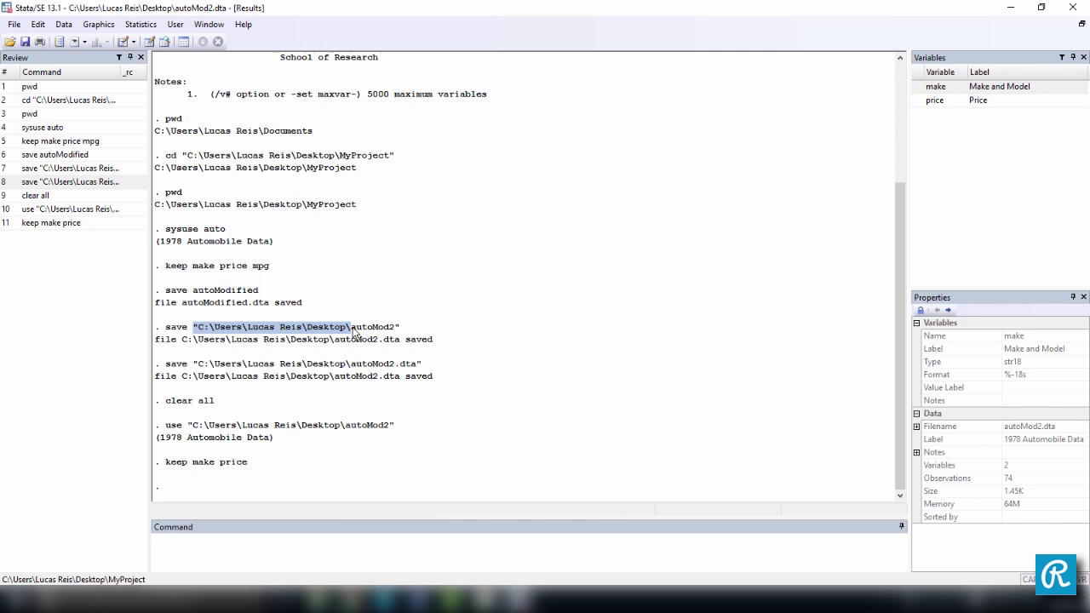
pyautogui.moveTo(168, 406); pyautogui.dragTo(232, 409)
pyautogui.moveTo(166, 428); pyautogui.dragTo(204, 430)
pyautogui.click(206, 428)
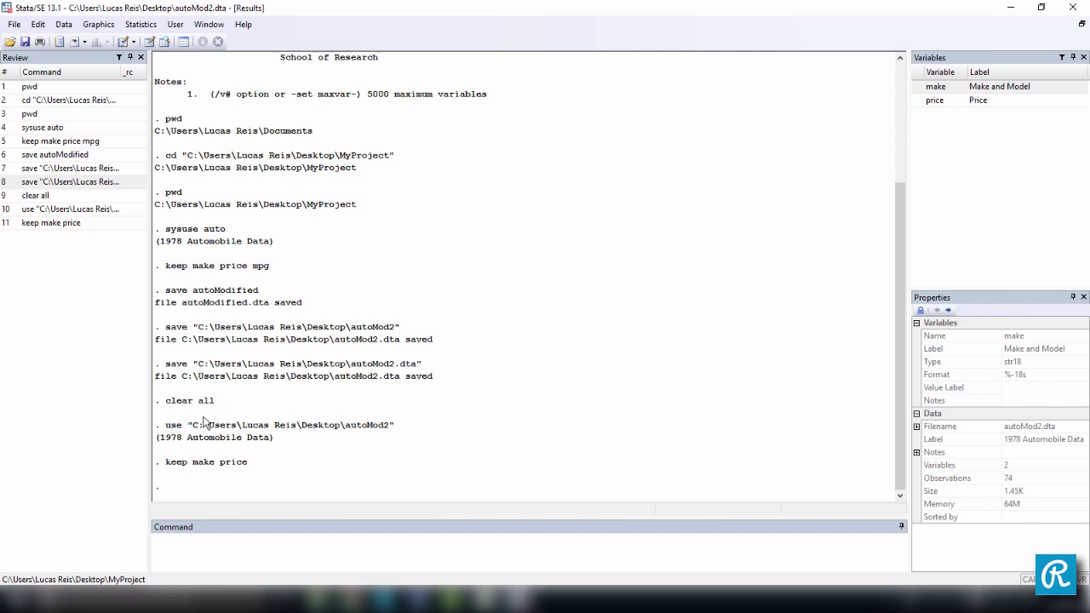